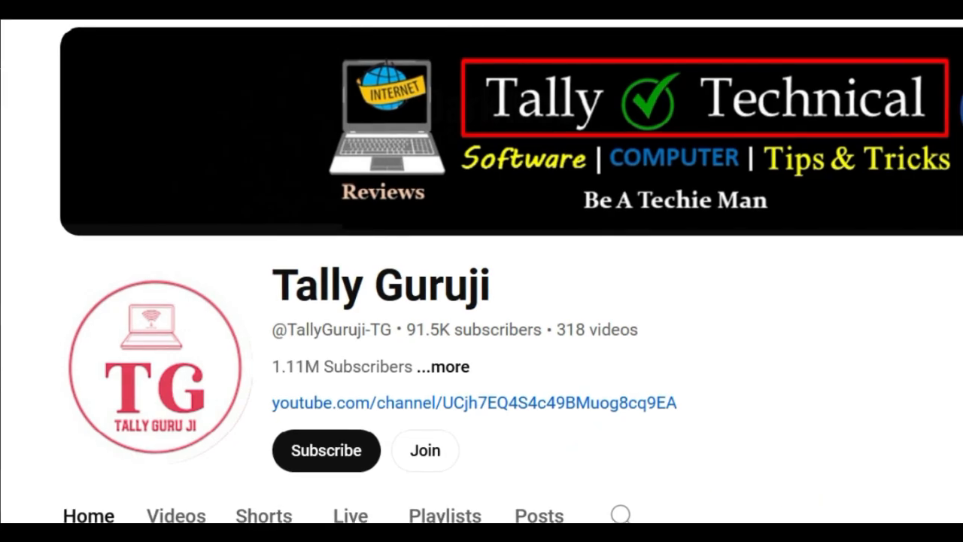
Subscribe to the Tally Guruji channel and set its notifications to All
left_click(344, 456)
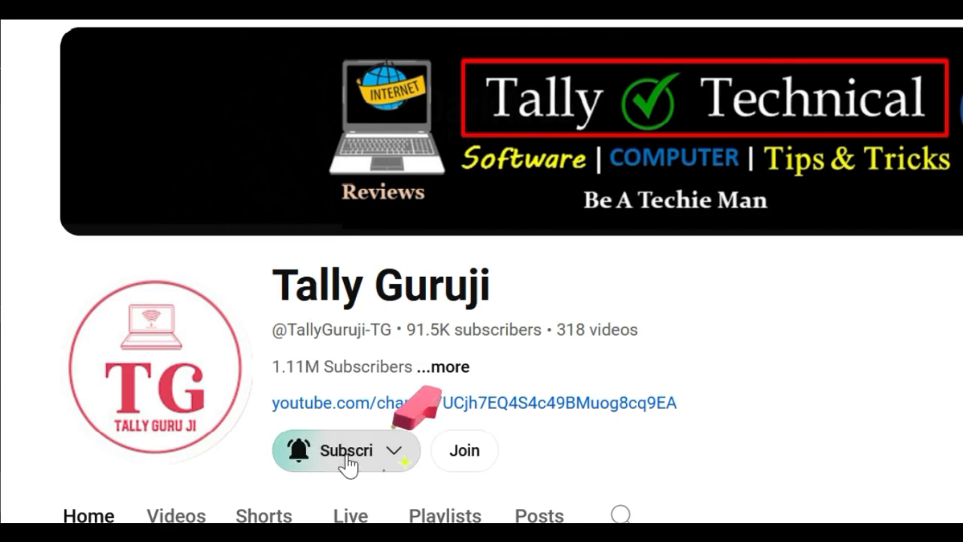
left_click(423, 450)
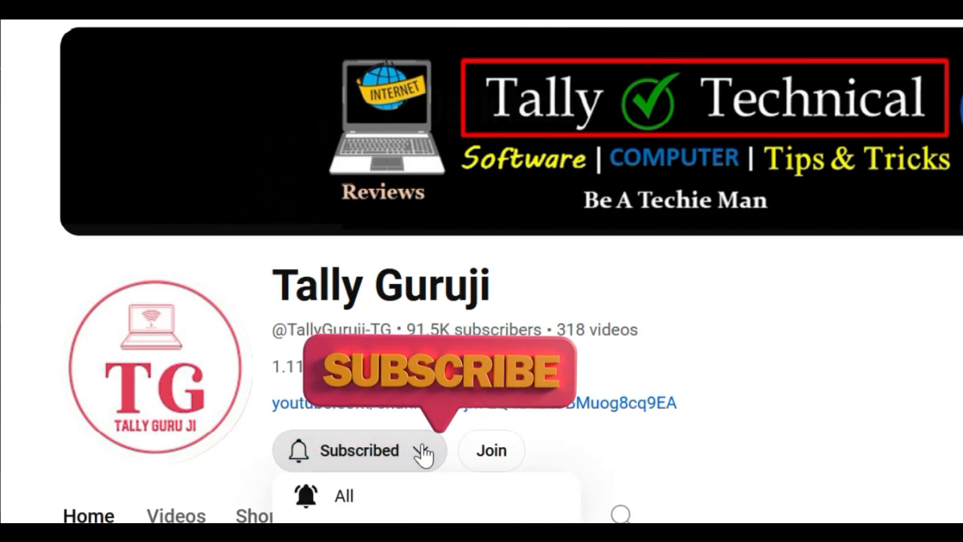
left_click(412, 498)
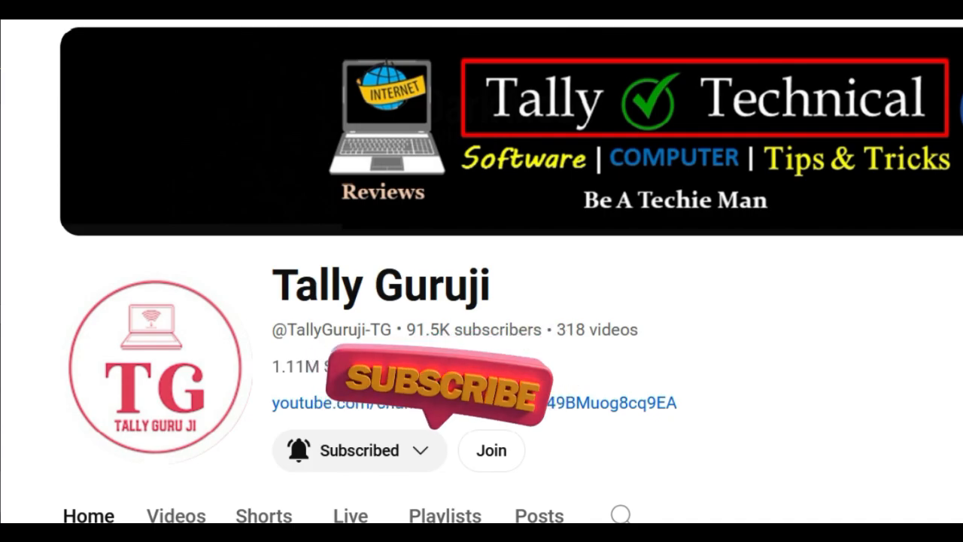
scroll(482, 274, "down", 4)
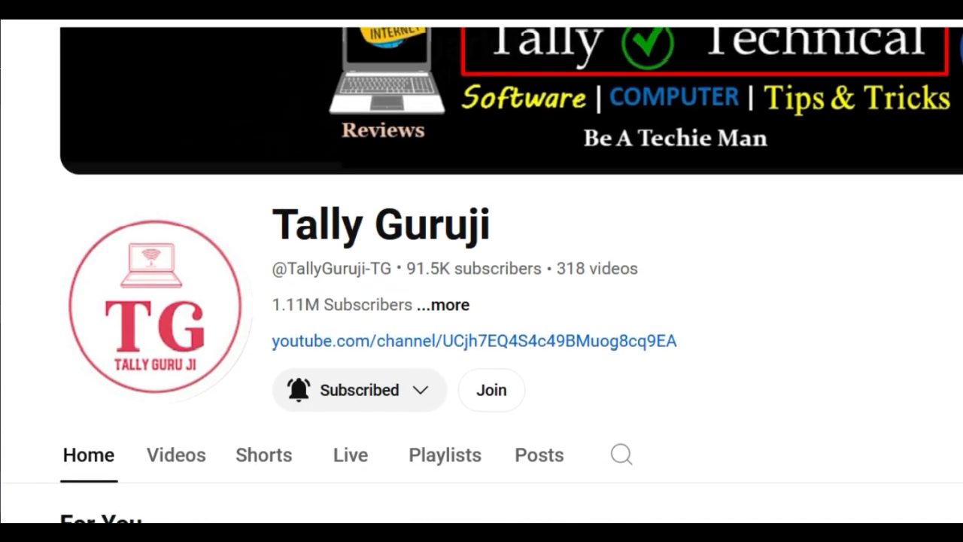
scroll(482, 274, "down", 4)
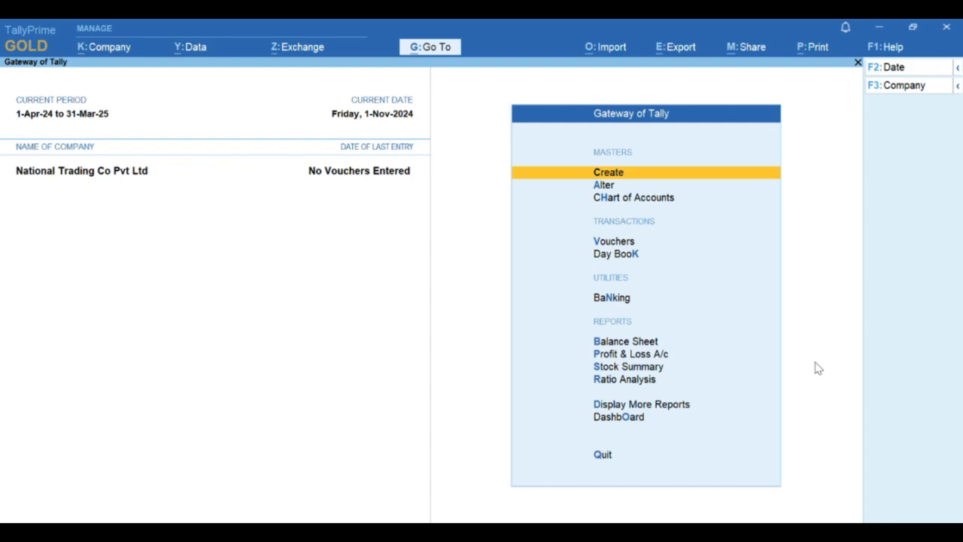
Open the list of voucher types from the Chart of Accounts
key("Down")
key("Down")
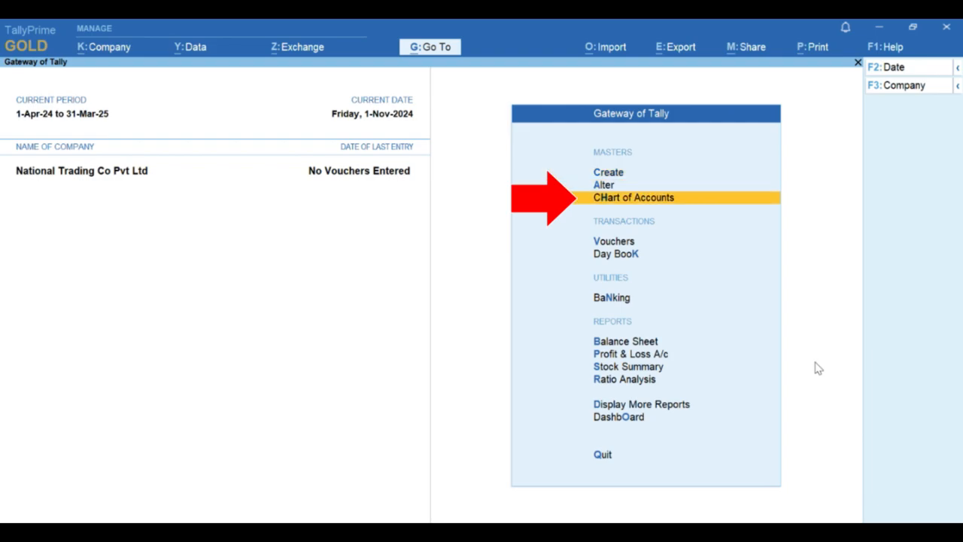
key("Return")
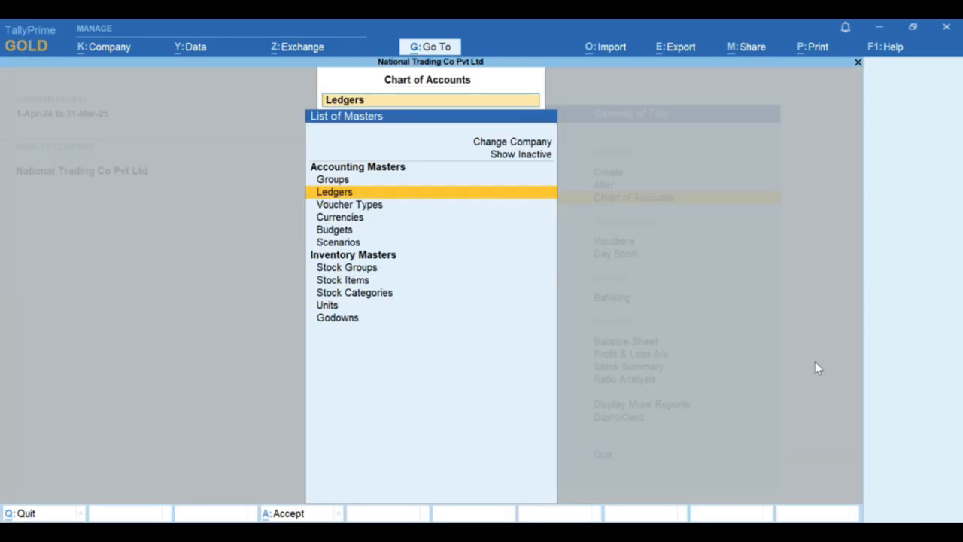
key("Down")
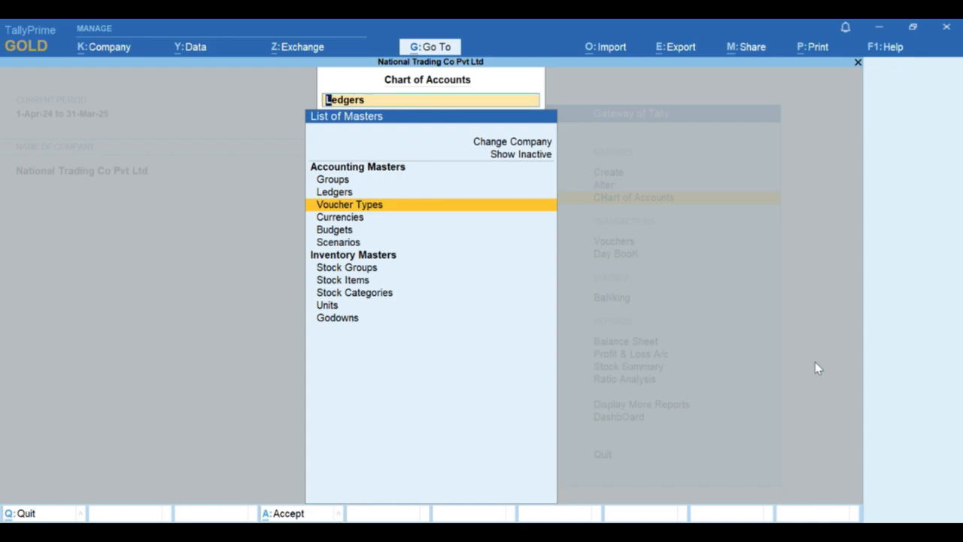
key("Return")
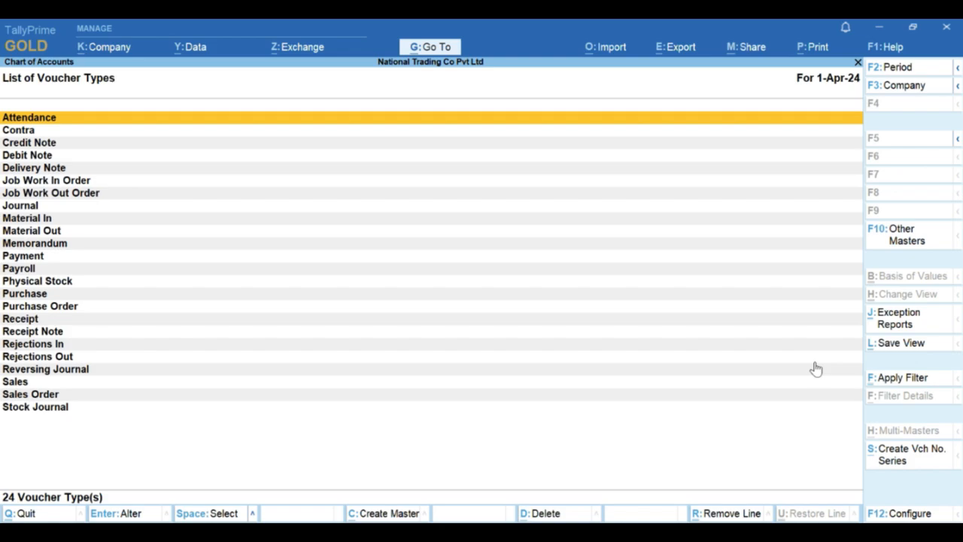
Check the method of voucher numbering in the Sales voucher type and close it without changing anything
key("Down")
key("Down")
key("Down")
key("Down")
key("Down")
key("Down")
key("Down")
key("Down")
key("Down")
key("Down")
key("Down")
key("Down")
key("Down")
key("Down")
key("Down")
key("Down")
key("Down")
key("Down")
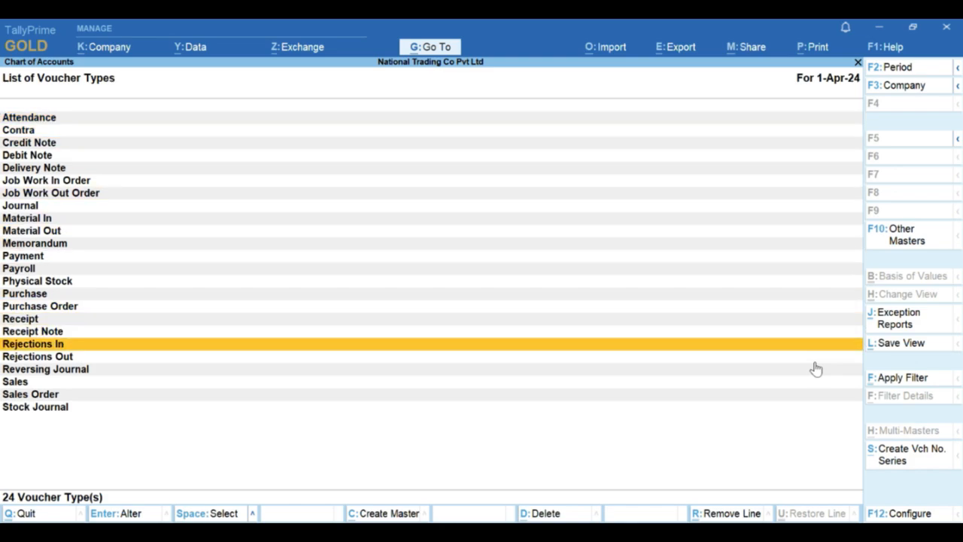
key("Down")
key("Down")
key("Down")
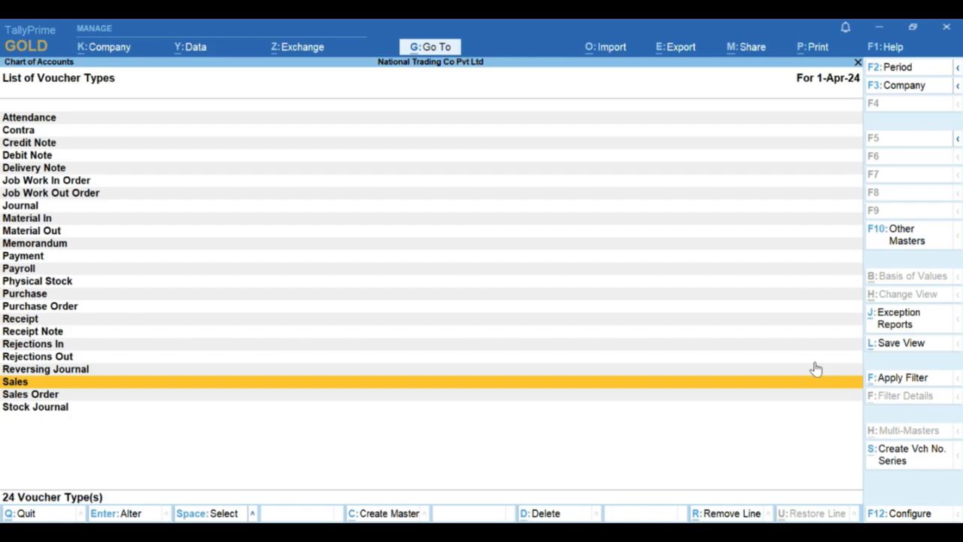
key("Return")
key("Return")
key("Return")
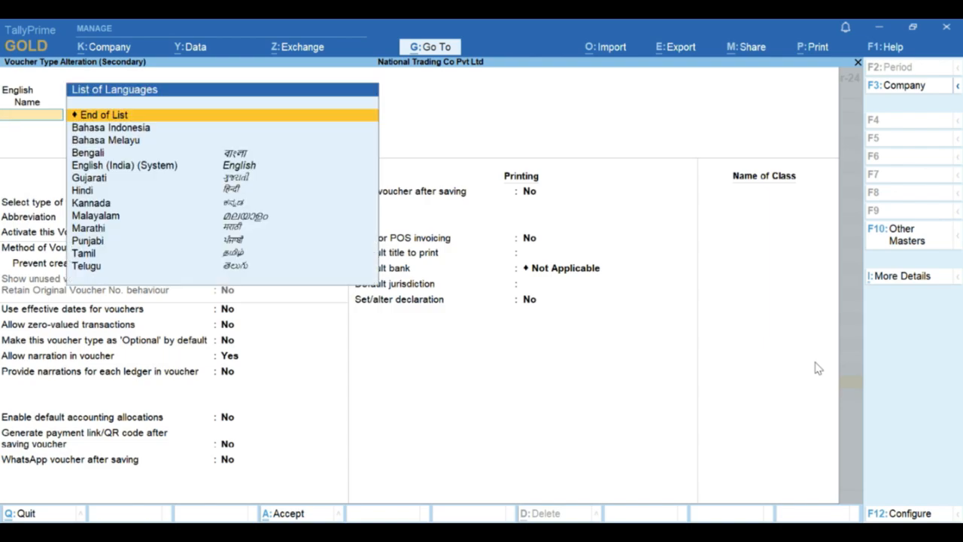
key("Return")
key("Return")
key("Return")
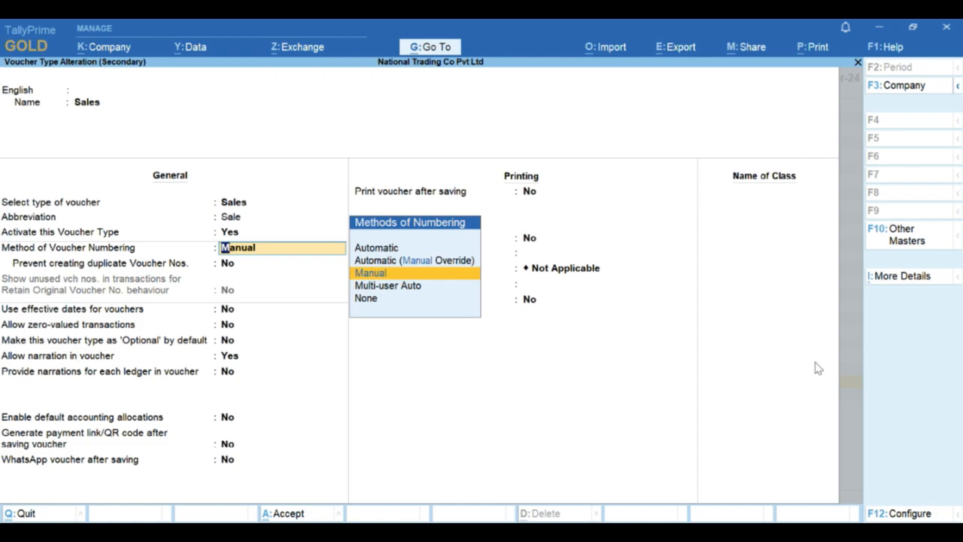
key("Escape")
key("Escape")
key("Return")
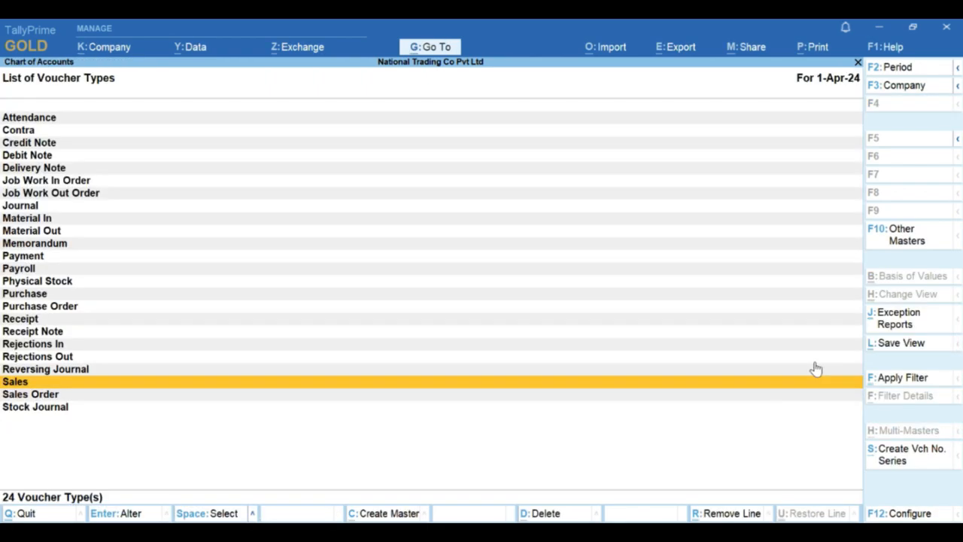
key("Down")
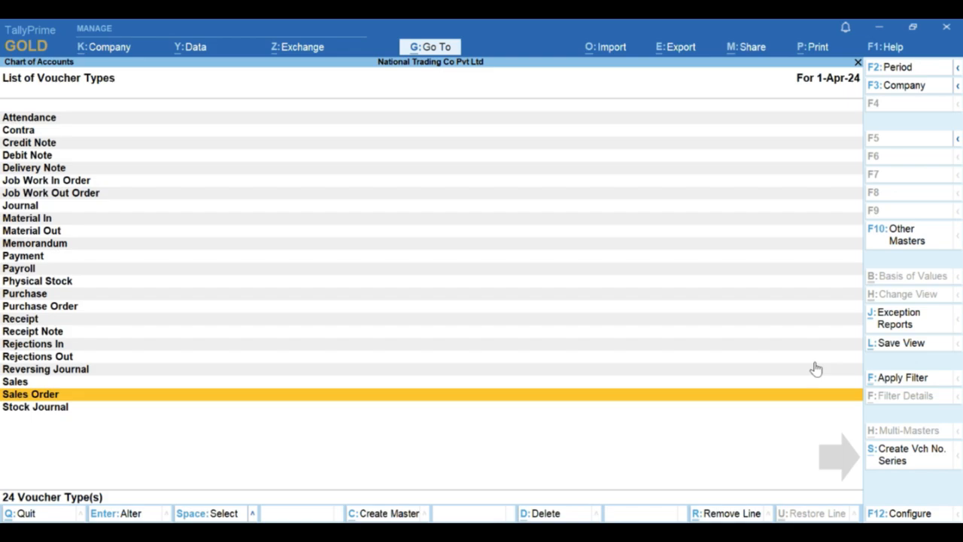
key("Up")
key("Up")
key("Down")
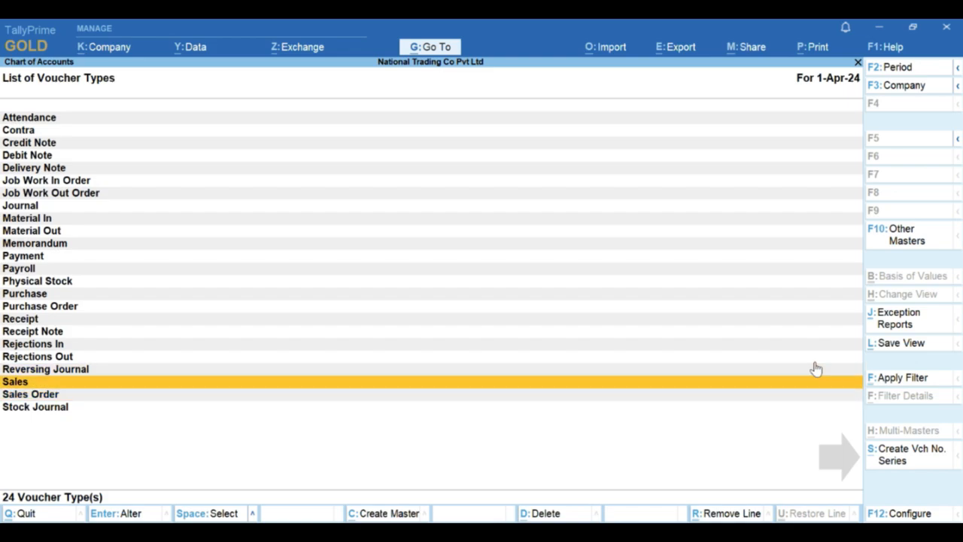
key("Up")
key("Up")
key("Up")
key("Down")
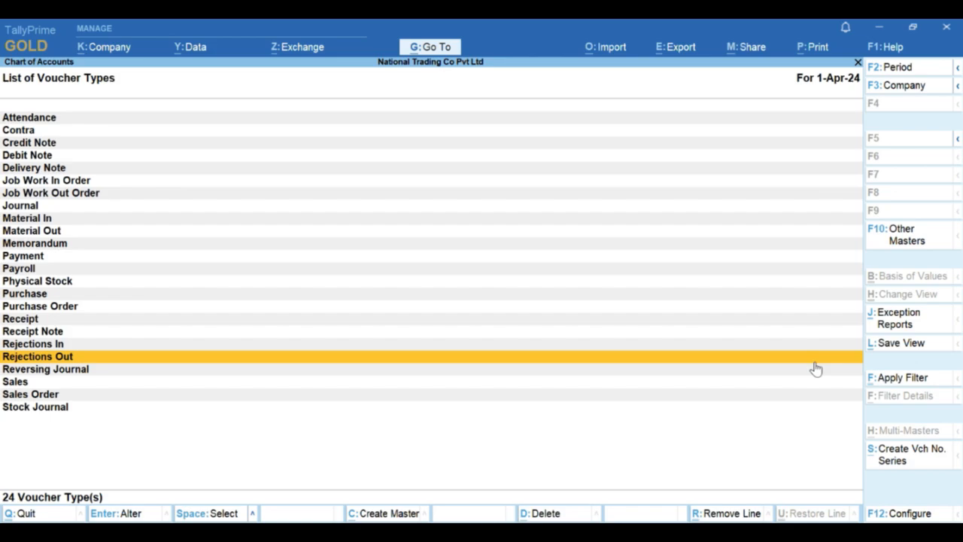
key("Down")
key("Down")
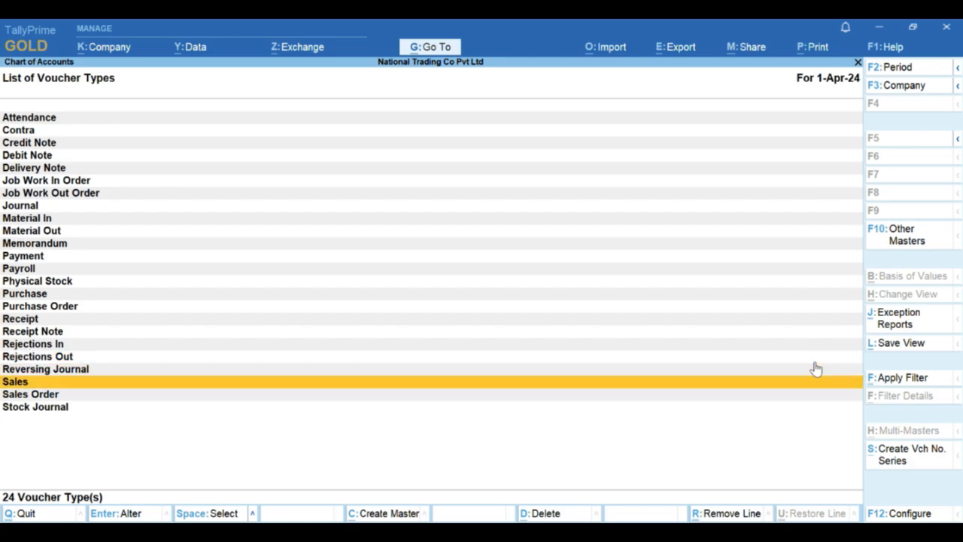
key("Down")
key("Up")
Create a voucher number series for the Sales voucher type, named DL-BRANCH, with Automatic numbering
left_click(907, 467)
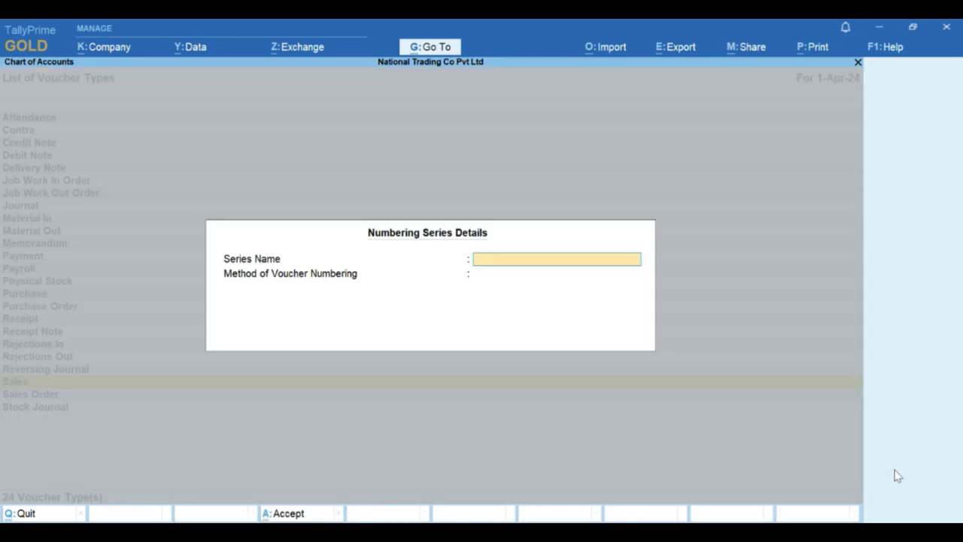
type("DL-BRANCH")
key("Return")
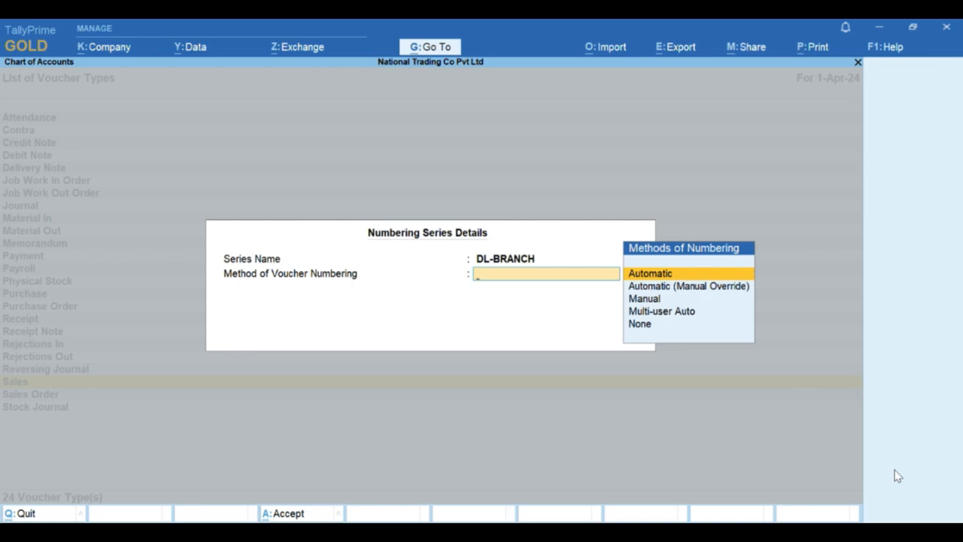
key("Return")
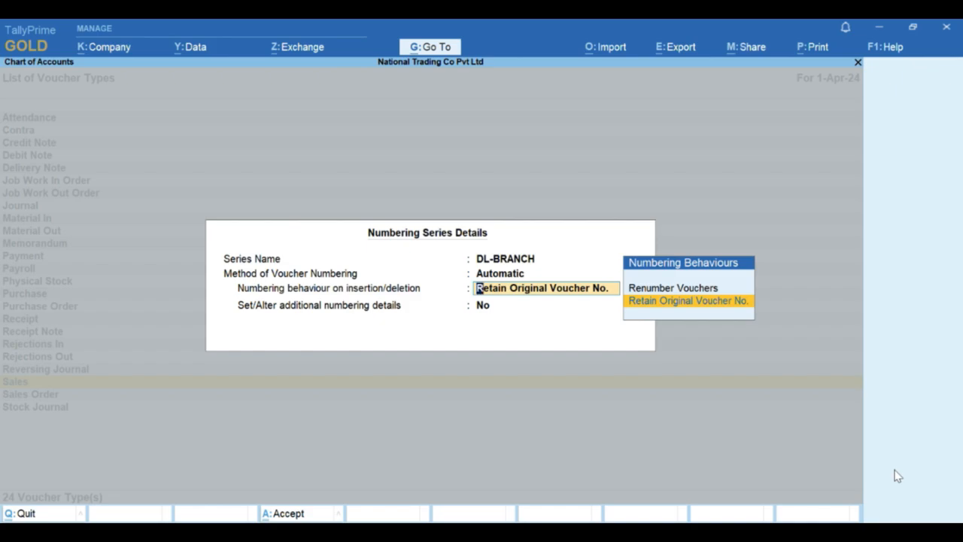
Set the series' numbering behaviour on insertion/deletion to Renumber Vouchers and enable additional numbering details
key("Up")
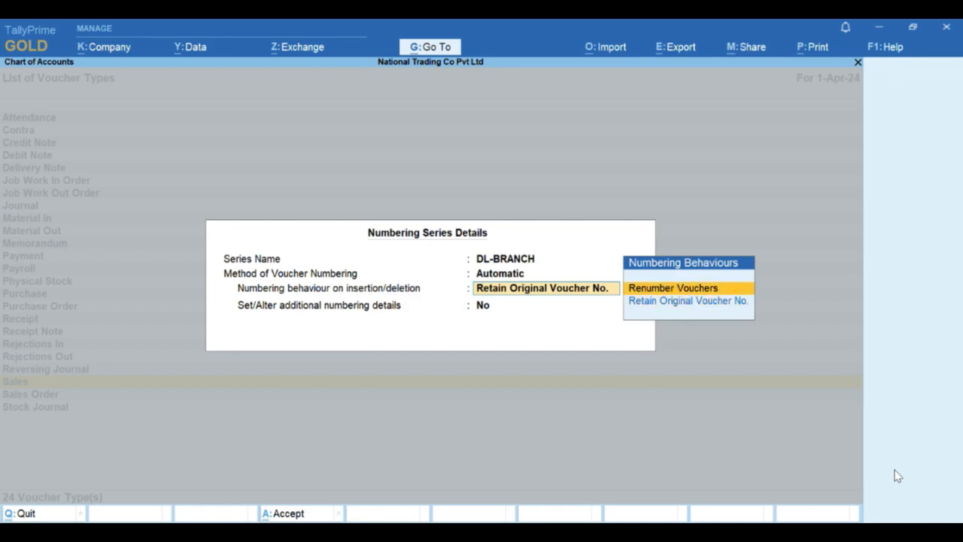
key("Down")
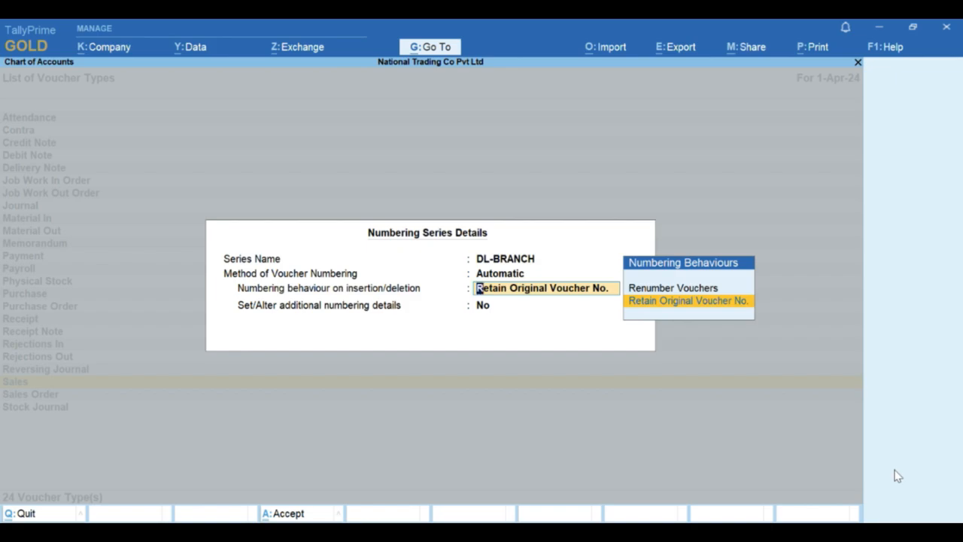
key("Up")
key("Down")
key("Up")
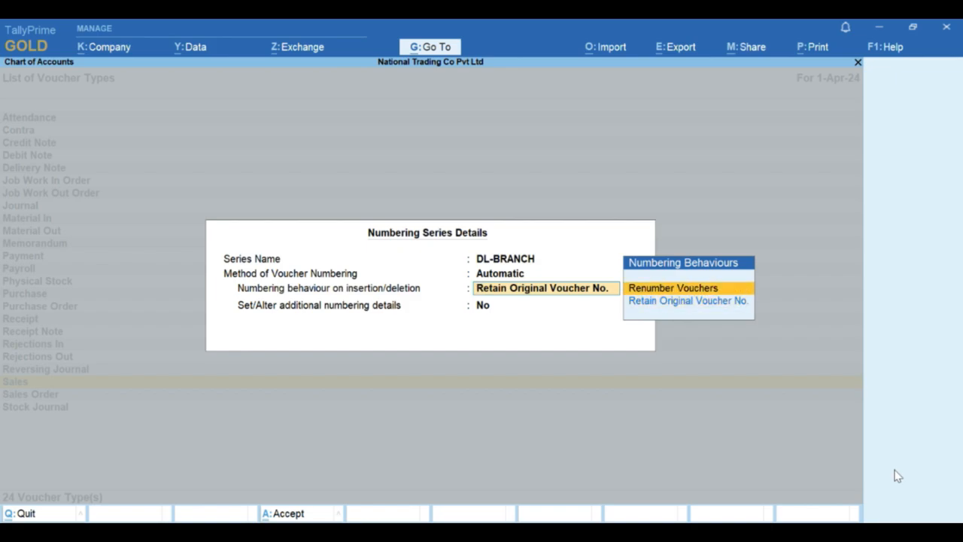
key("Return")
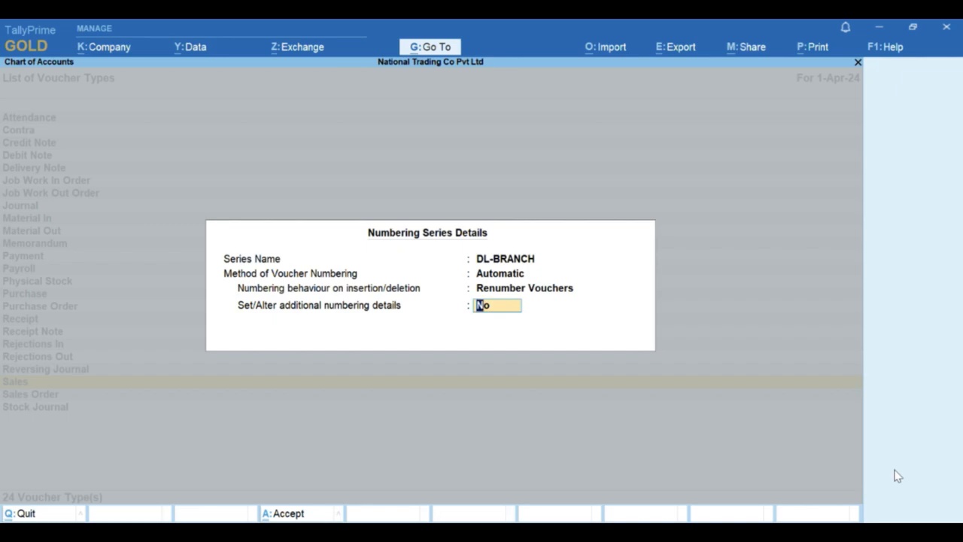
type("Y")
key("Return")
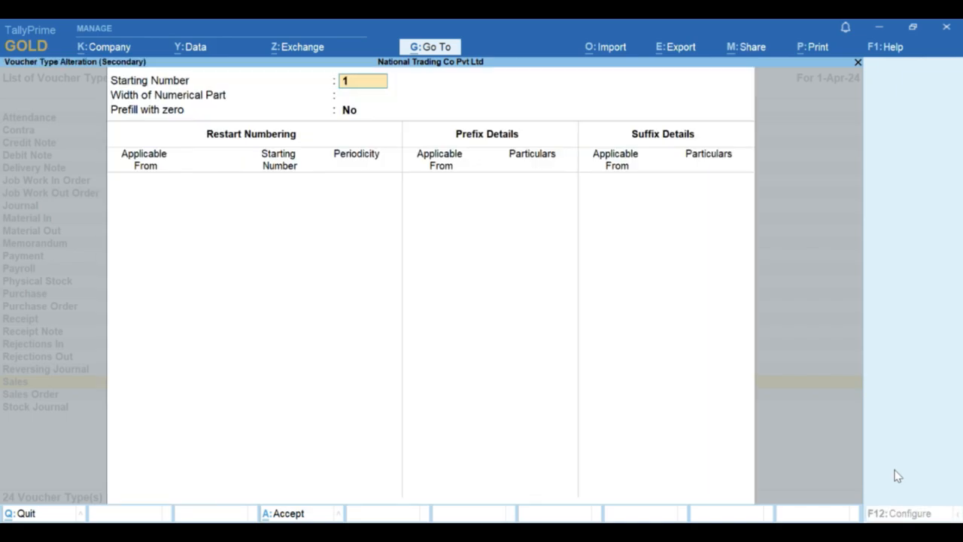
Keep the starting number at 1, set the numerical part's width to 3 and enable prefilling with zero
key("Return")
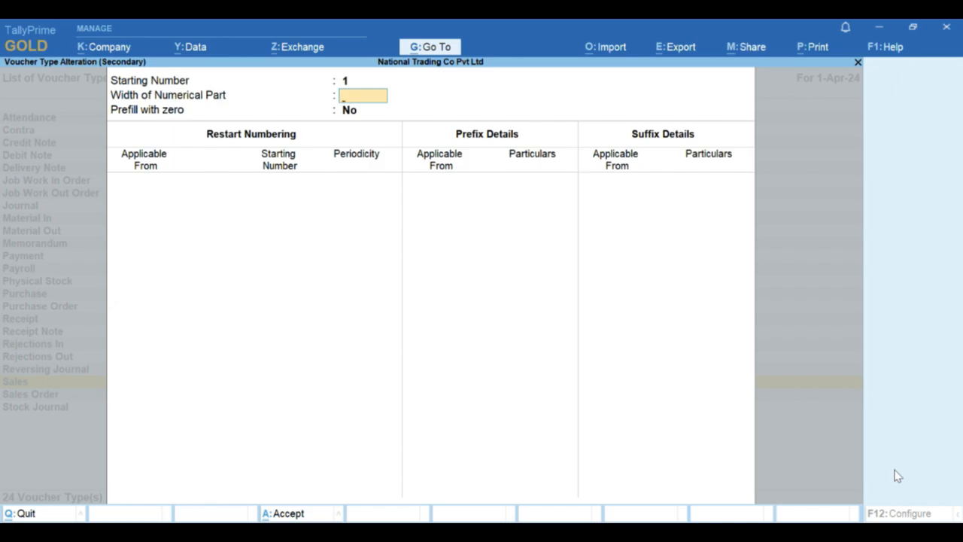
type("3")
key("Return")
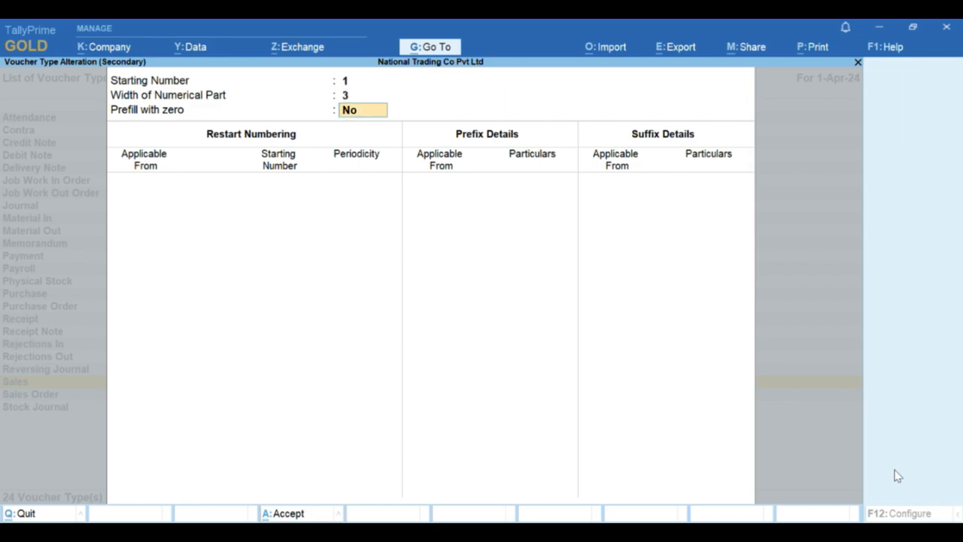
type("Y")
key("Return")
Set the numbering to restart yearly from 1-Apr-24 with starting number 1
type("1.4.24")
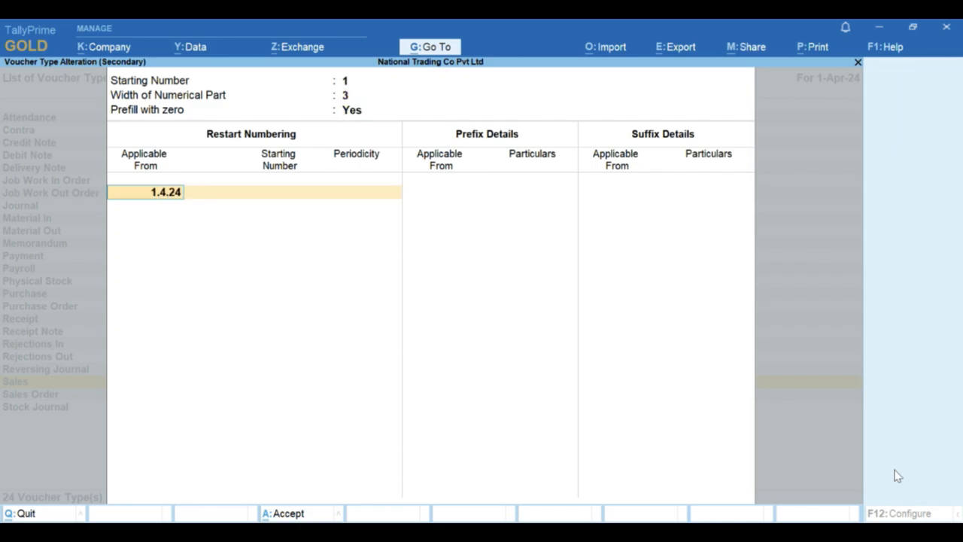
key("Return")
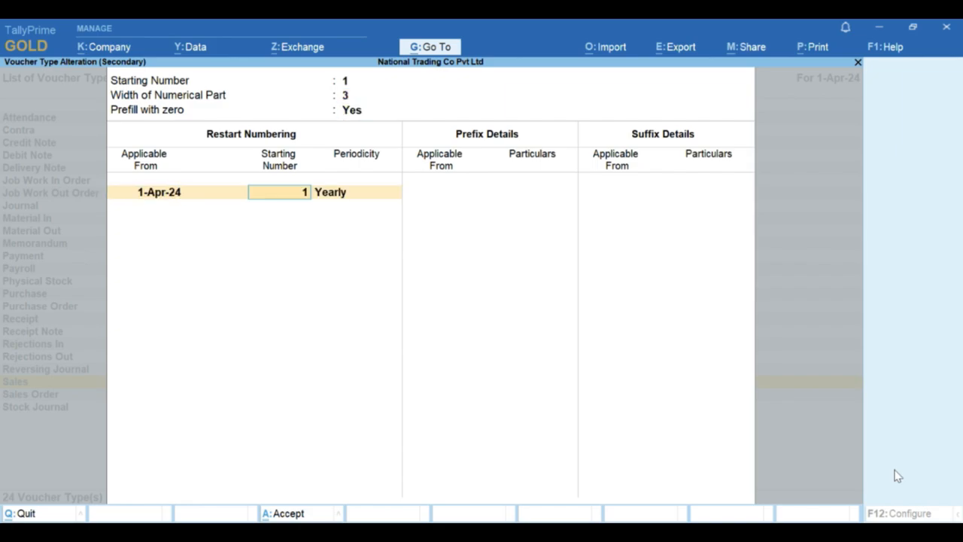
key("Return")
key("Return")
key("Return")
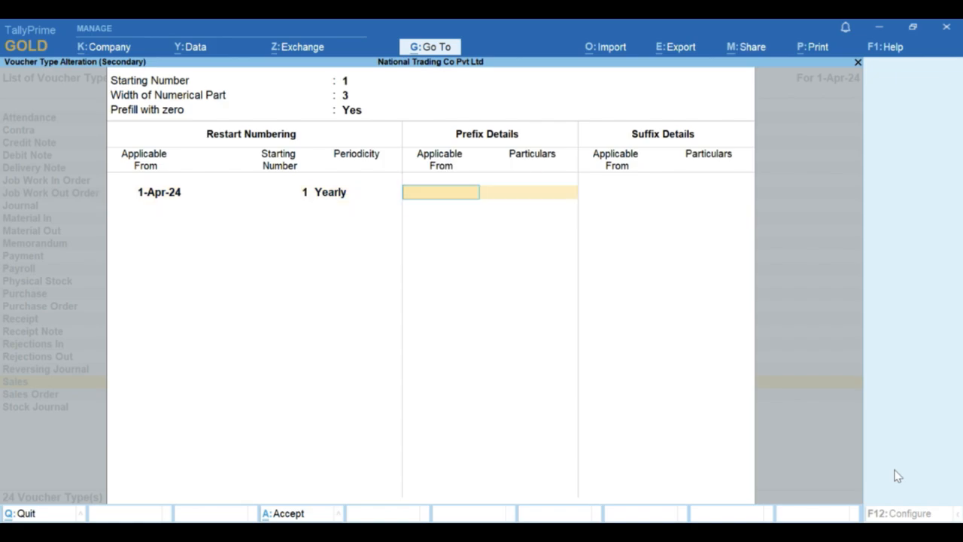
Add the prefix DL/NT/ to the voucher numbers, applicable from 1-Apr-24
type("1.4.24")
key("Return")
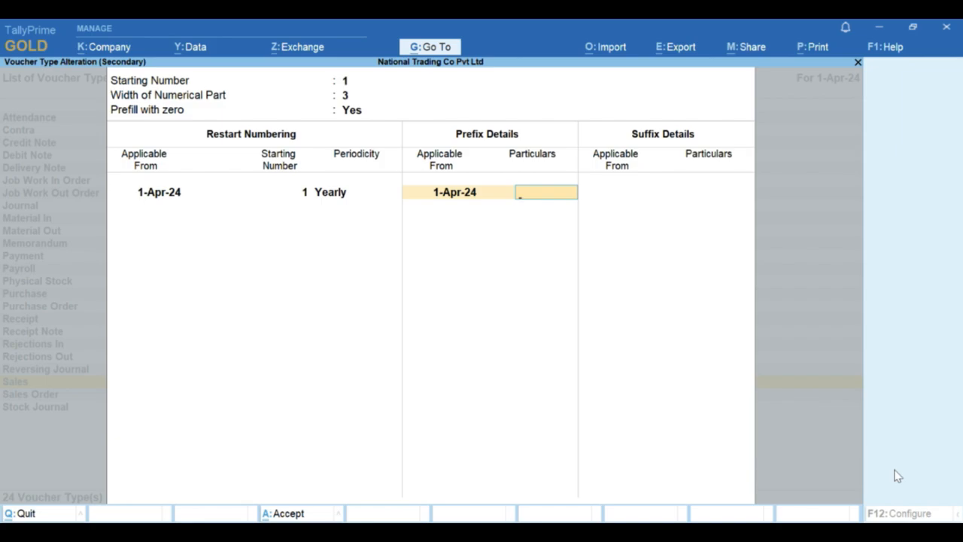
type("DL/NT/")
key("Return")
key("Return")
Add the suffix /24-25 to the voucher numbers, applicable from 1-Apr-24, and finish the additional numbering details
type("1-4-24")
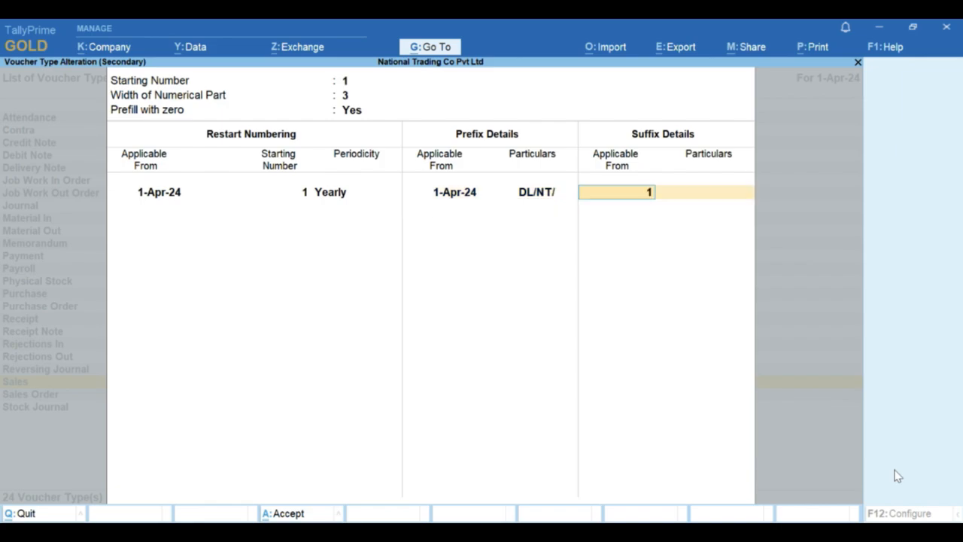
key("Return")
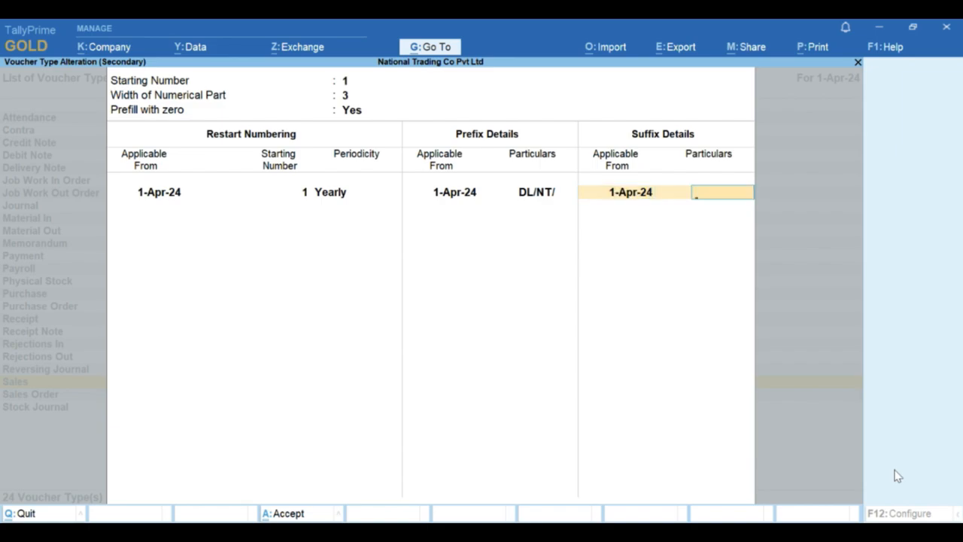
type("/24-25")
key("Return")
key("Return")
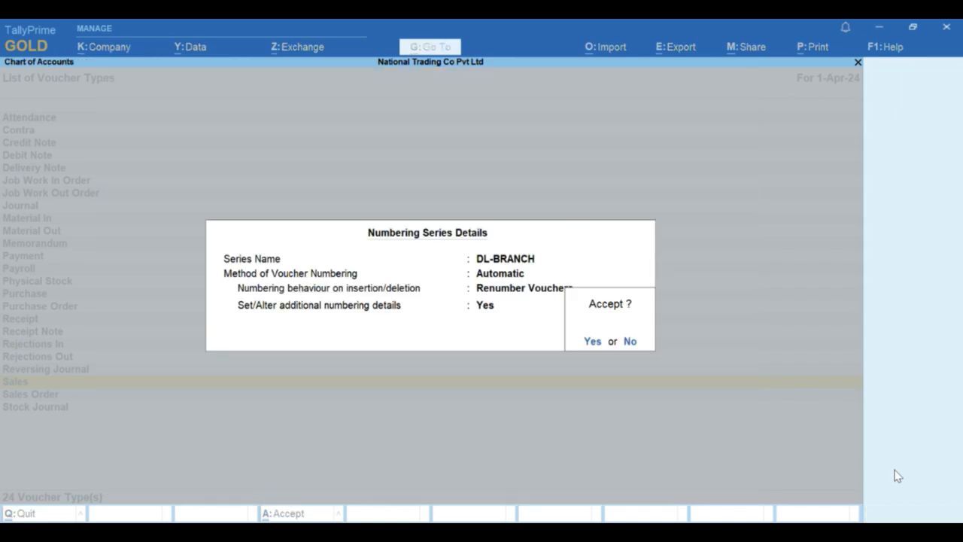
Accept the DL-BRANCH series details and start another voucher number series named HR-BRANCH for the Sales voucher type
key("Return")
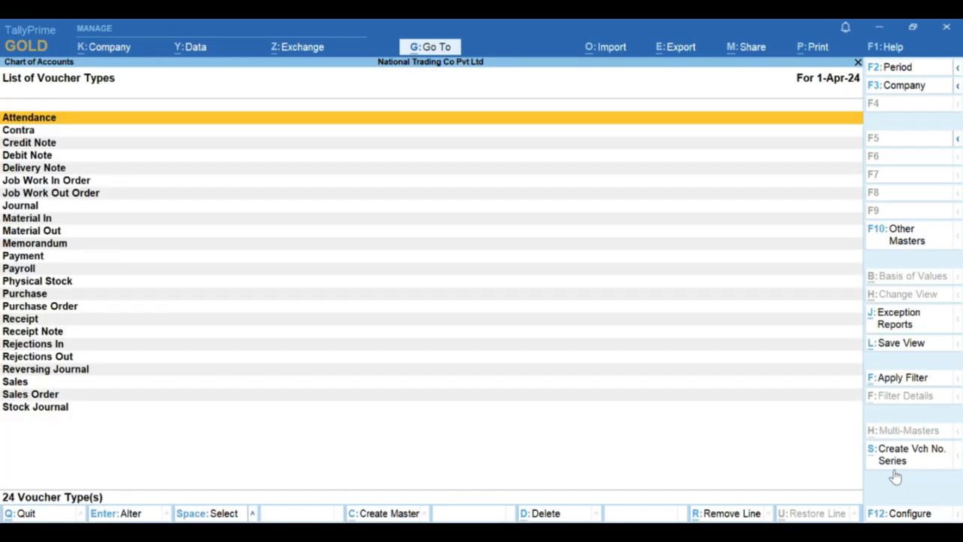
key("Down")
key("Down")
key("Down")
key("Down")
key("Down")
key("Down")
key("Down")
key("Down")
key("Down")
key("Down")
key("Down")
key("Down")
key("Down")
key("Down")
key("Down")
key("Down")
key("Down")
key("Down")
key("Down")
key("Down")
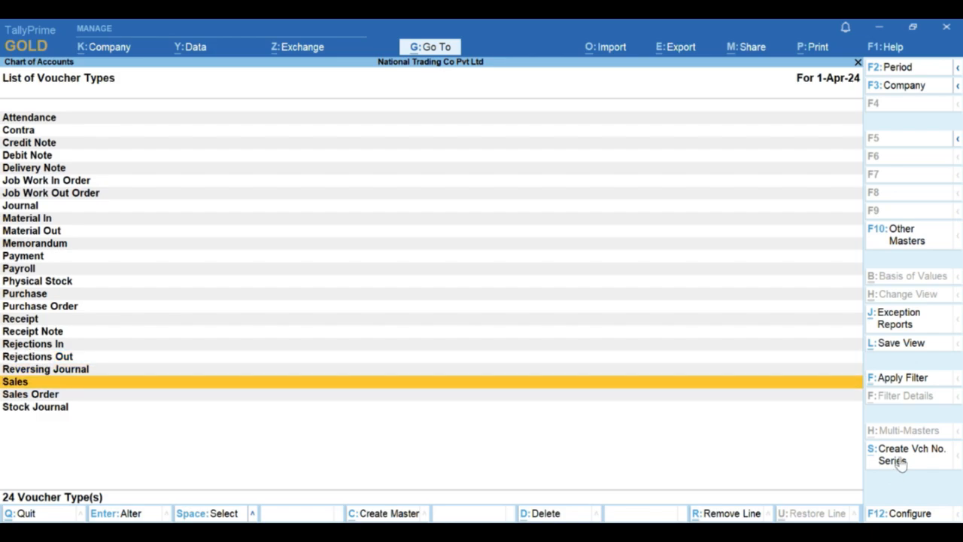
left_click(900, 462)
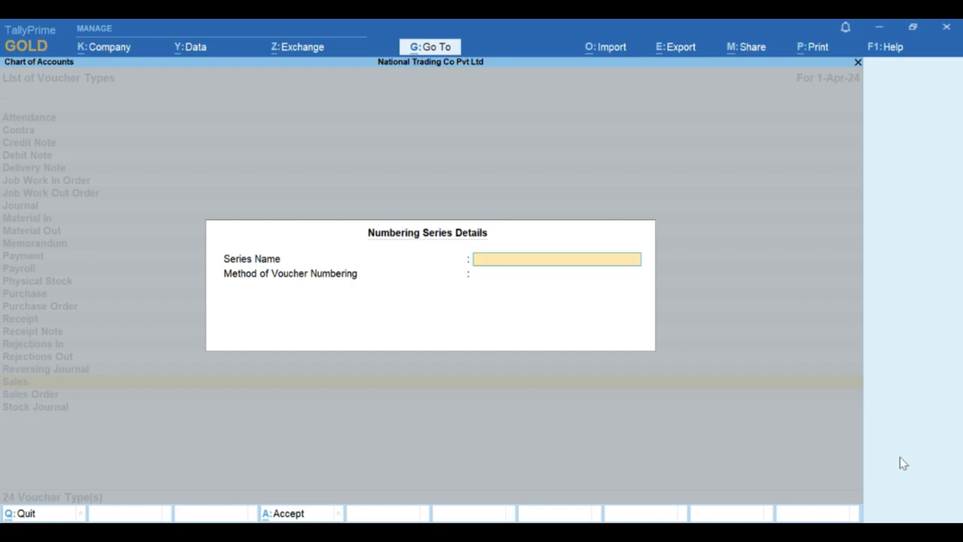
type("HR-BRANCH")
key("Return")
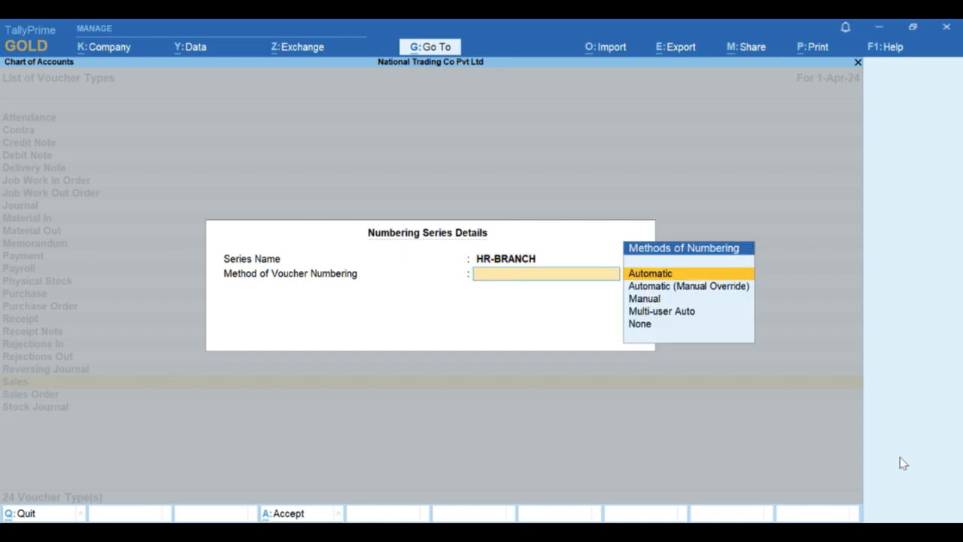
Set HR-BRANCH to Automatic numbering with Renumber Vouchers behaviour and enable its additional numbering details
key("Return")
key("Up")
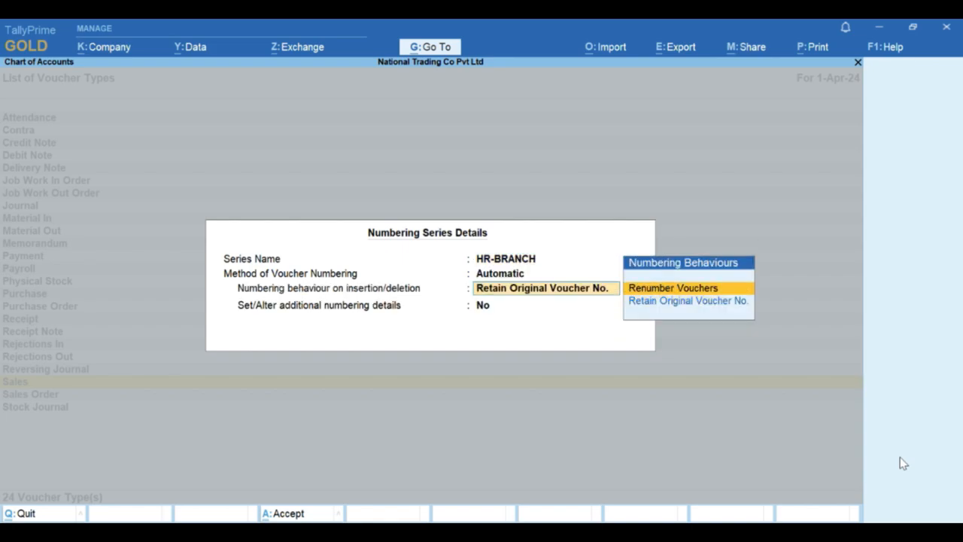
key("Return")
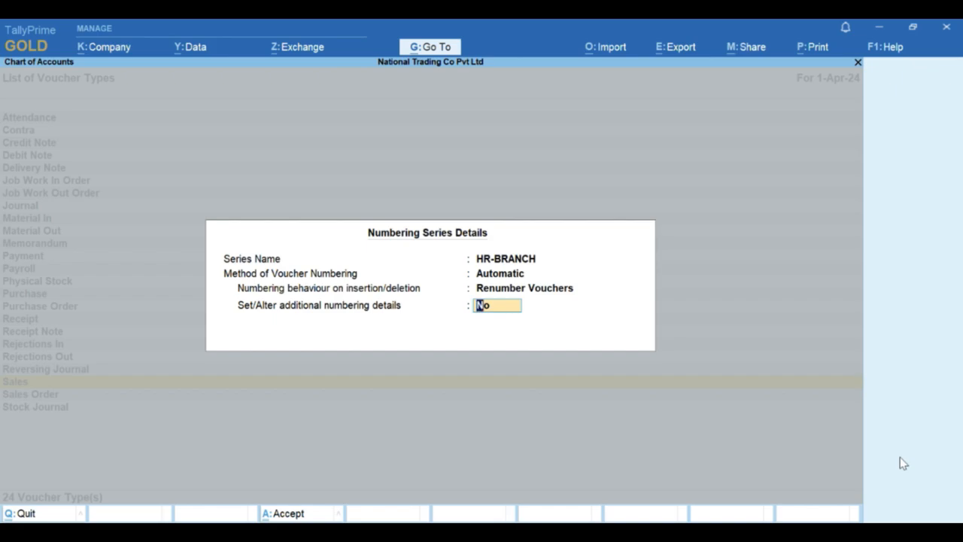
type("y")
key("Return")
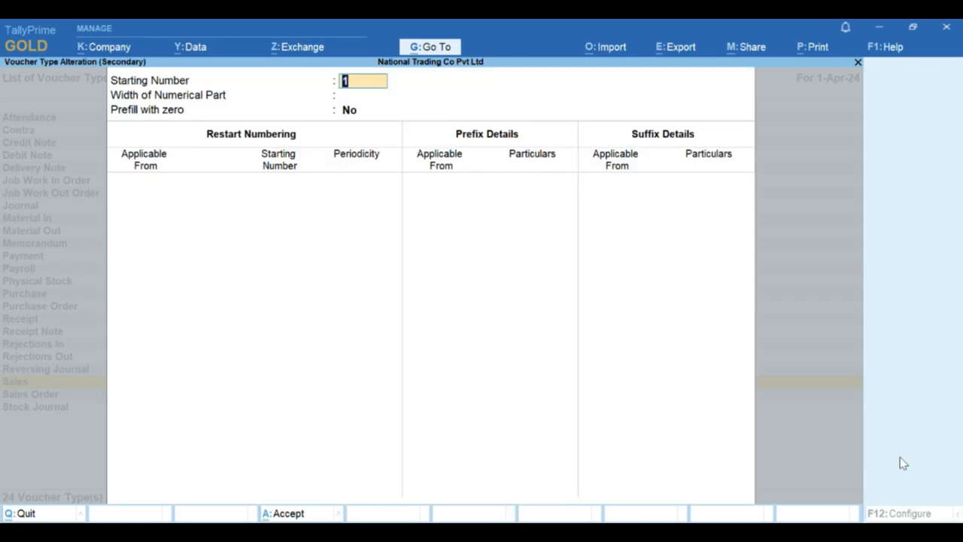
Keep the HR-BRANCH starting number at 1, set the numerical part's width to 3 and enable prefilling with zero
key("Return")
type("3")
key("Return")
type("y")
key("Return")
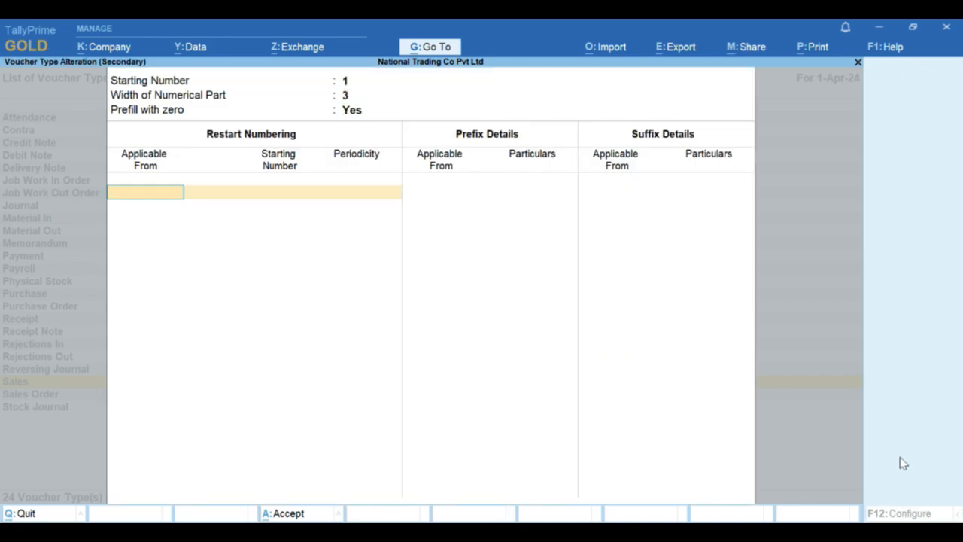
Set the HR-BRANCH numbering to restart yearly from 1-Apr-24 with starting number 1
type("1.4.24")
key("Return")
key("Return")
key("Return")
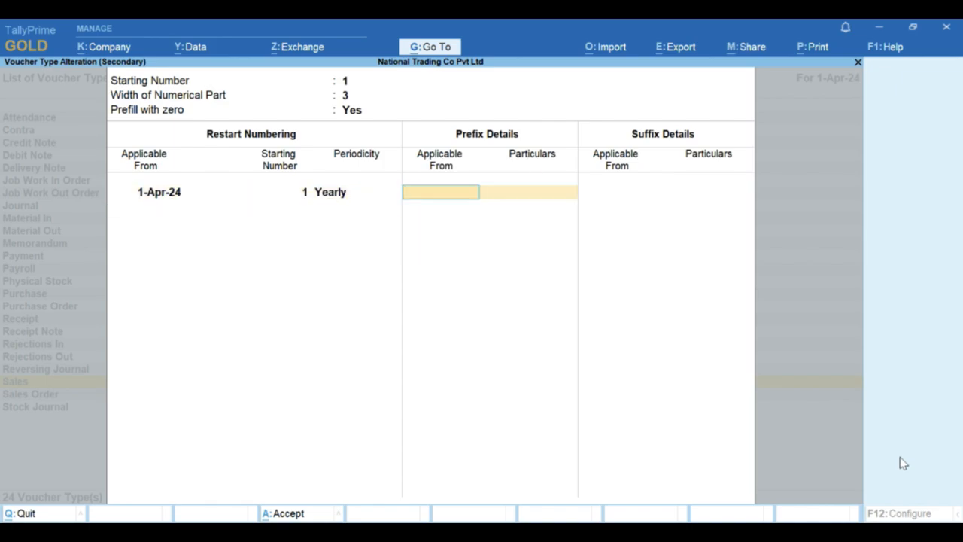
Add the prefix HR/NT/ to the voucher numbers, applicable from 1-Apr-24
type("1.4.24")
key("Return")
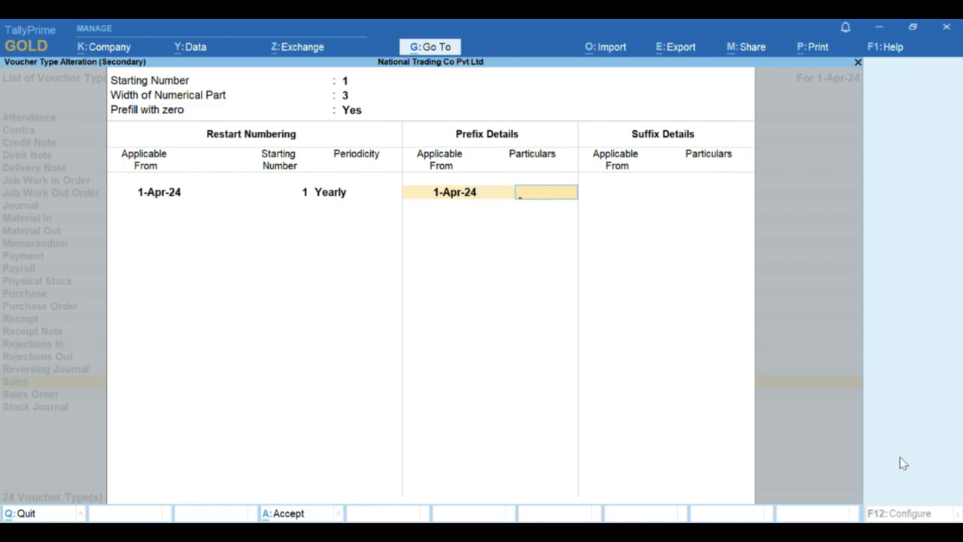
type("HR/NT/")
key("Return")
key("Return")
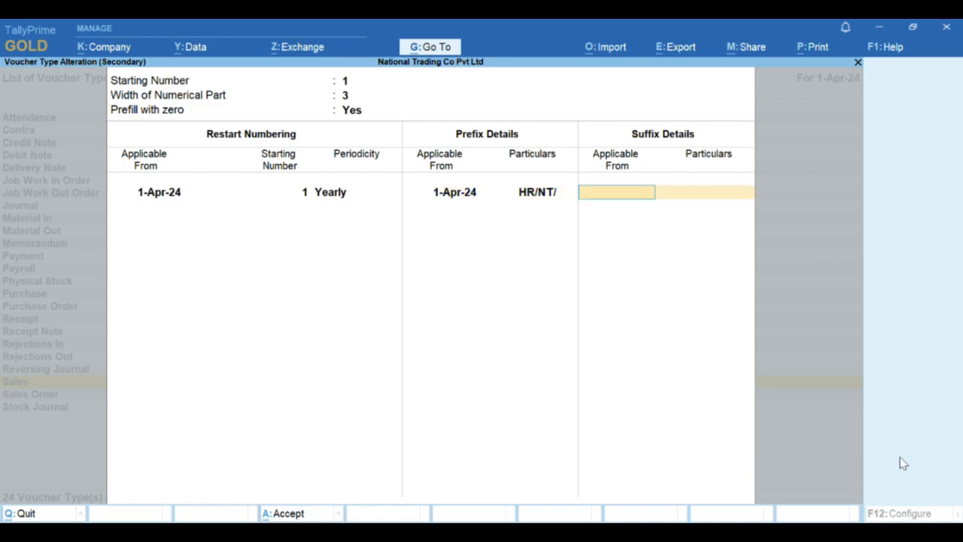
Add the suffix /24-25 applicable from 1-Apr-24 and save the HR-BRANCH series
type("1.4.24")
key("Return")
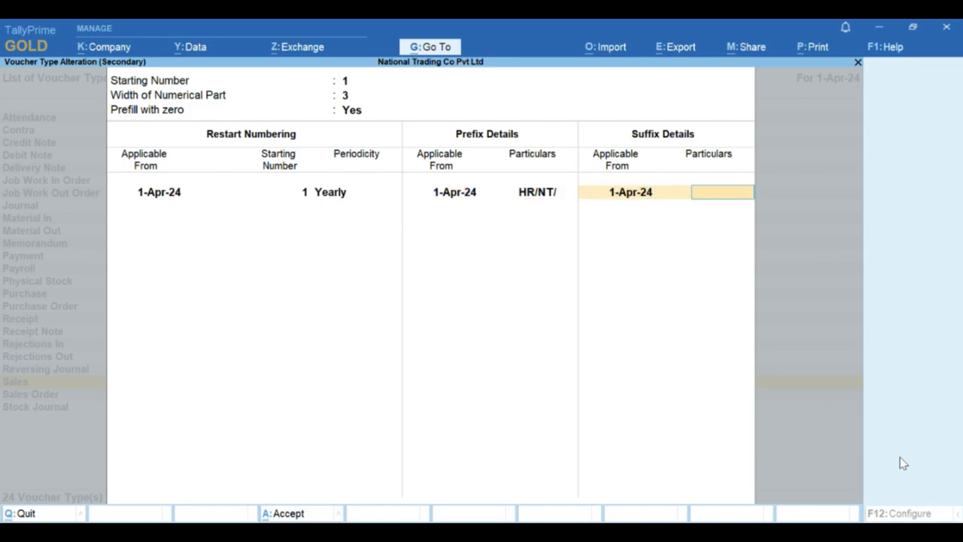
type("/24-25")
key("Return")
key("Return")
key("Return")
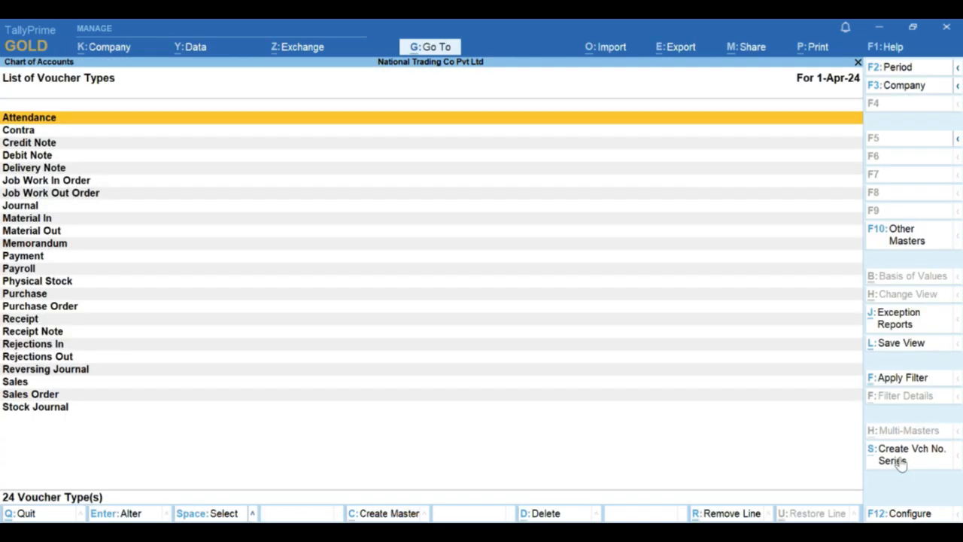
Open the Sales voucher type for alteration and examine its setting for defining multiple numbering series
key("Down")
key("Down")
key("Down")
key("Down")
key("Down")
key("Down")
key("Down")
key("Down")
key("Down")
key("Down")
key("Down")
key("Down")
key("Down")
key("Down")
key("Down")
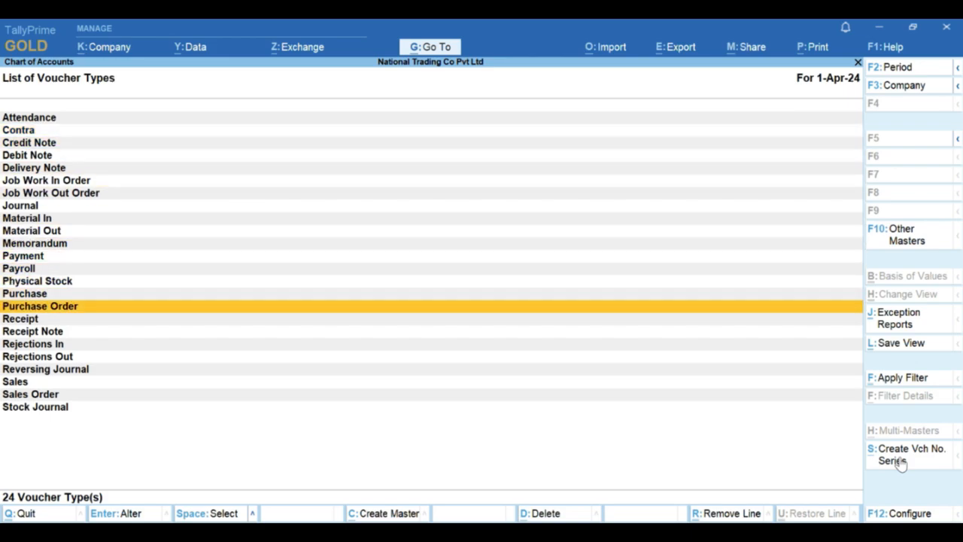
key("Down")
key("Down")
key("Down")
key("Down")
key("Down")
key("Down")
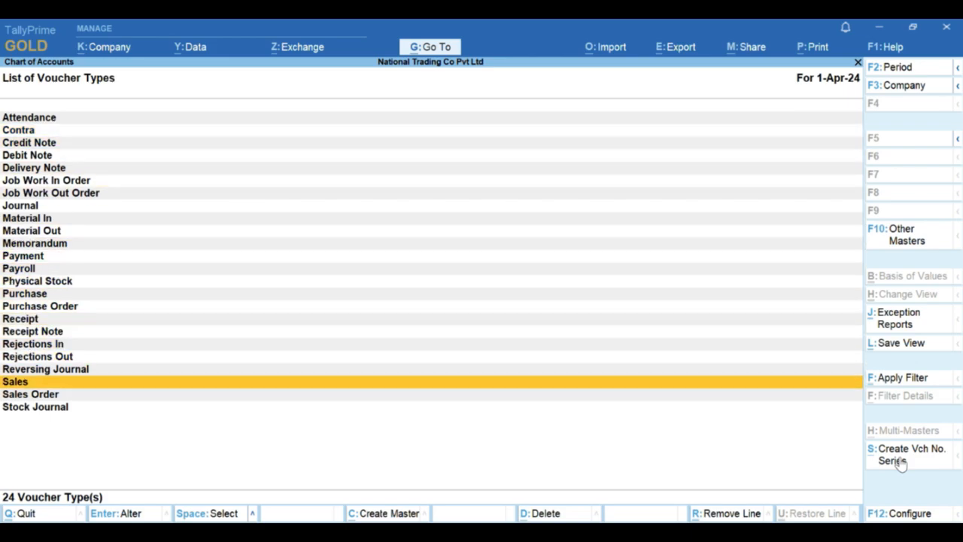
key("Return")
key("Return")
key("Return")
key("Return")
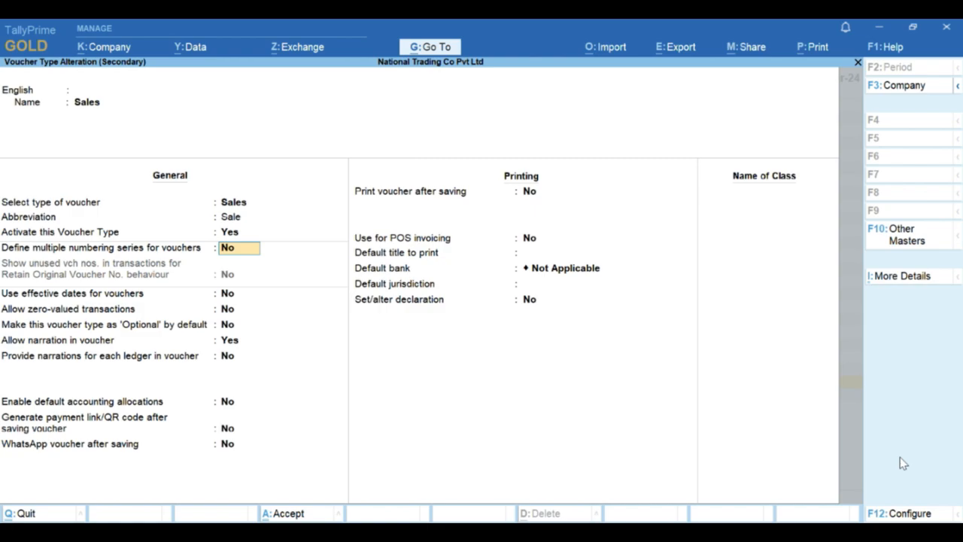
Leave the Sales voucher type unaltered, return to the Gateway of Tally and open voucher creation
key("Escape")
key("Escape")
key("Escape")
key("Escape")
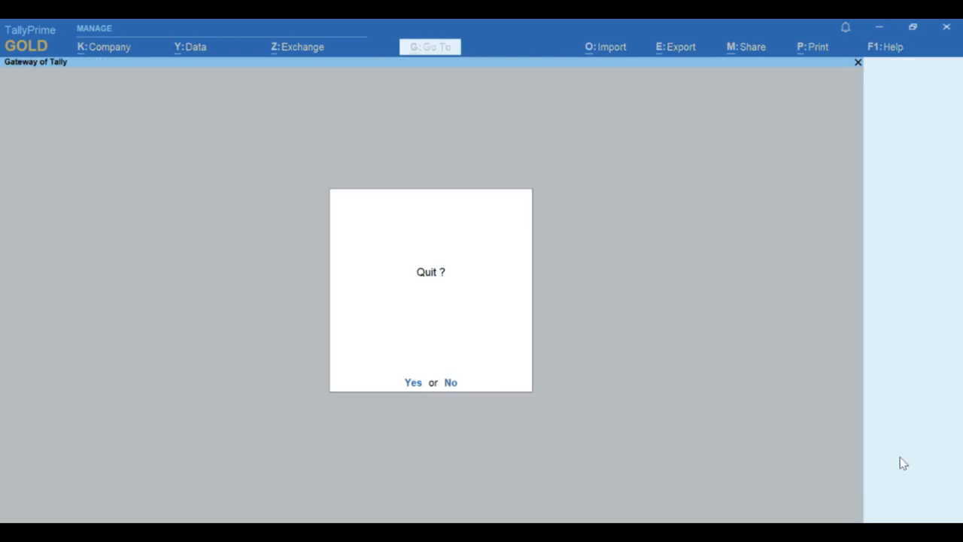
key("Escape")
key("Down")
key("Down")
key("Down")
key("Return")
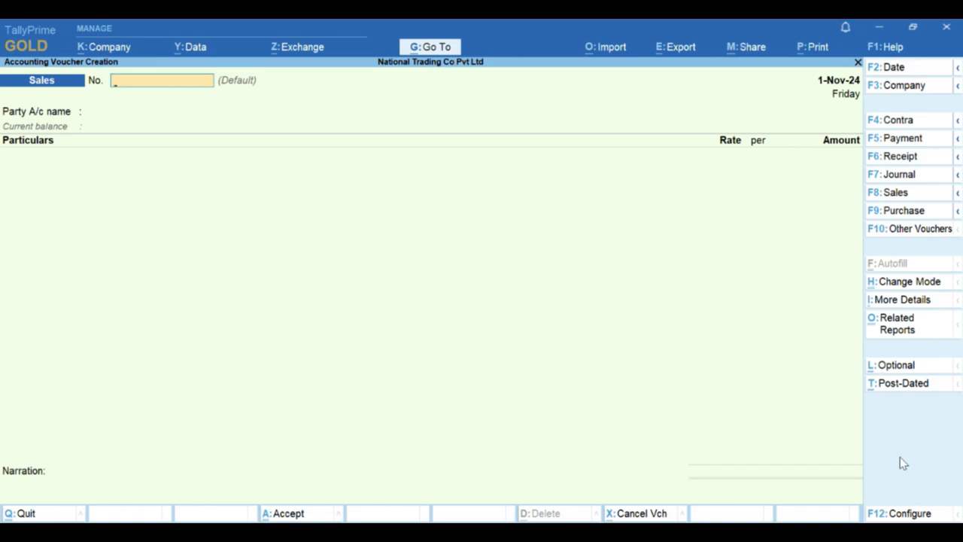
Review the available Sales voucher series and choose DL-BRANCH for the new voucher
key("F8")
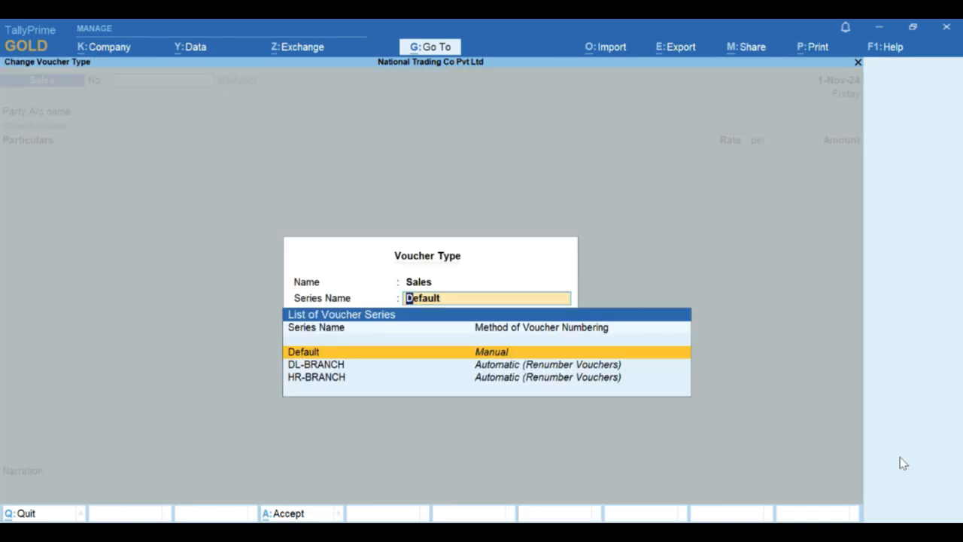
key("Down")
key("Down")
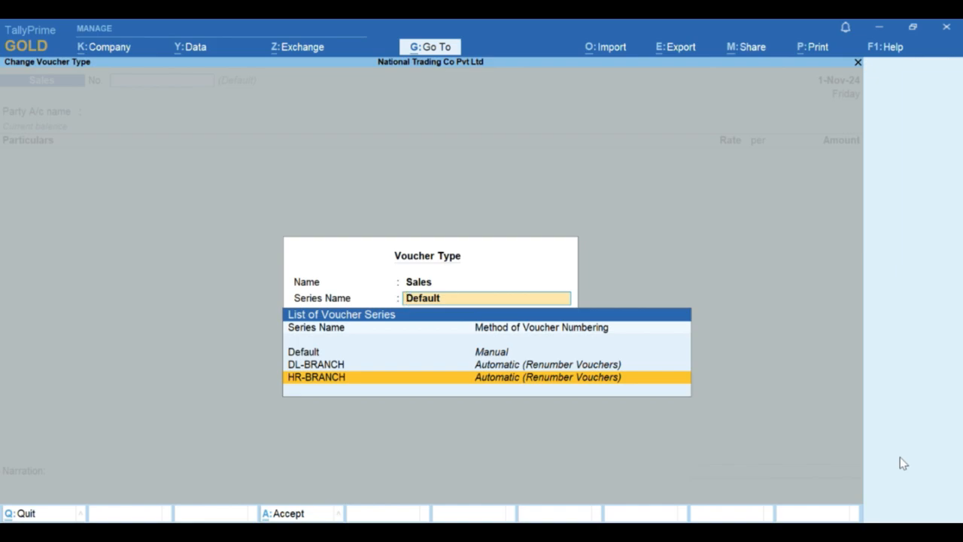
key("Up")
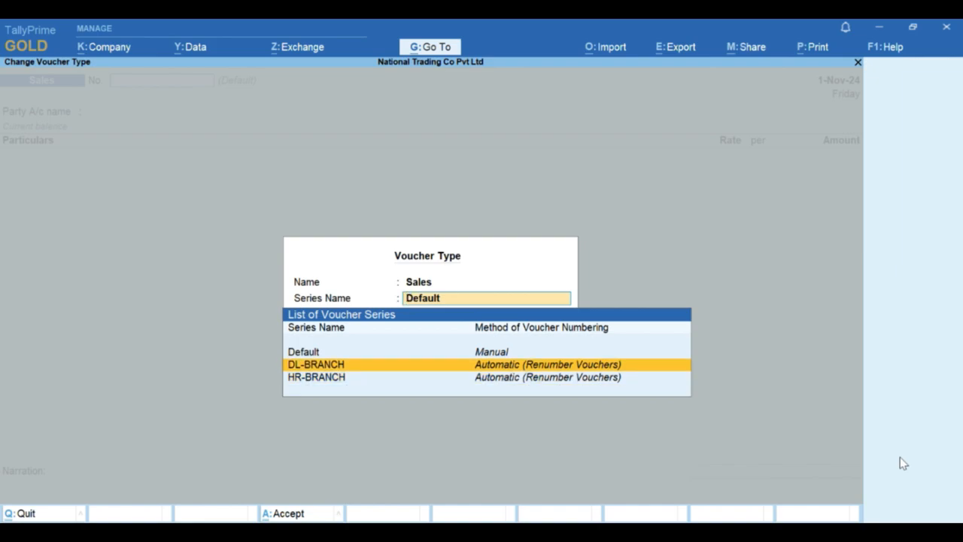
key("Down")
key("Up")
key("Up")
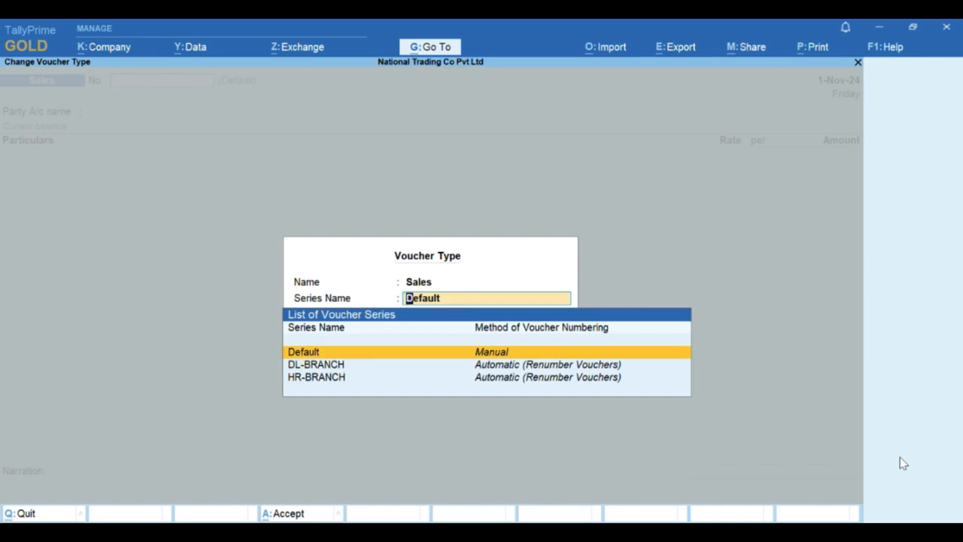
key("Down")
key("Return")
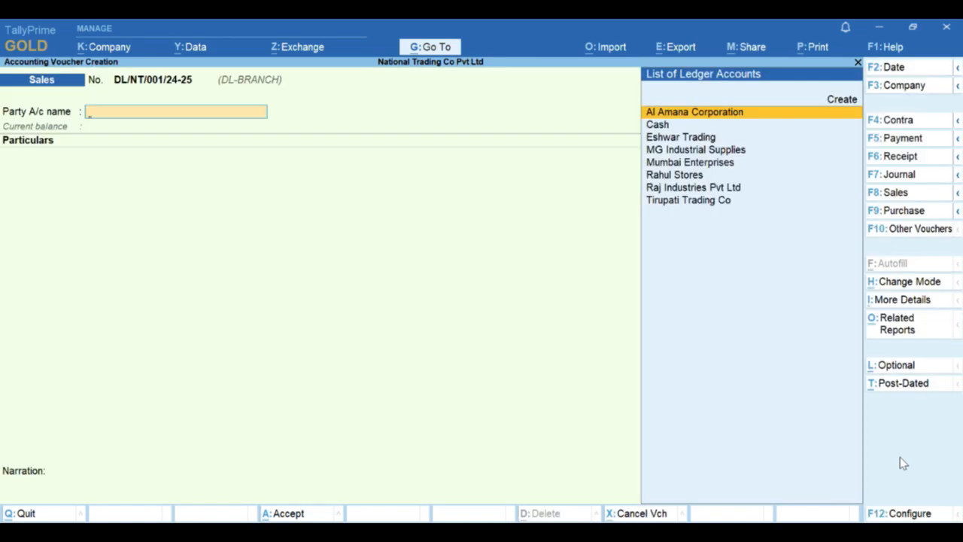
Select Al Amana Corporation as the party account and accept its party details
key("Return")
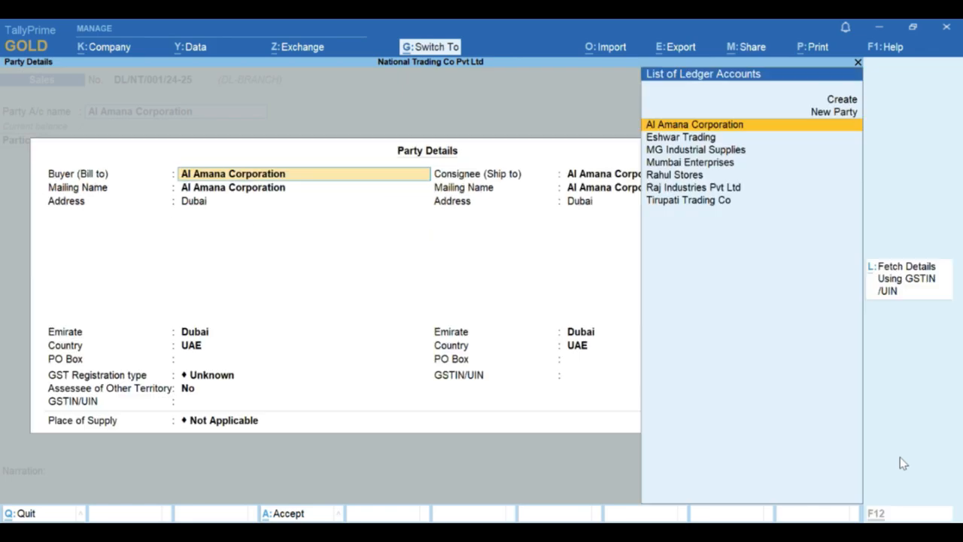
key("Return")
key("ctrl+a")
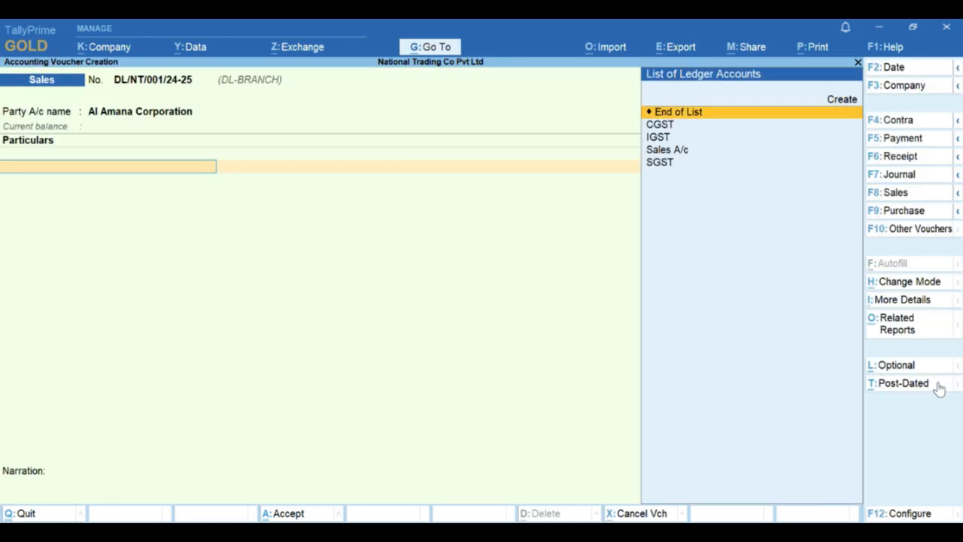
Switch the voucher to Item Invoice mode, accept the party details again and use Sales A/c as the sales ledger
left_click(909, 281)
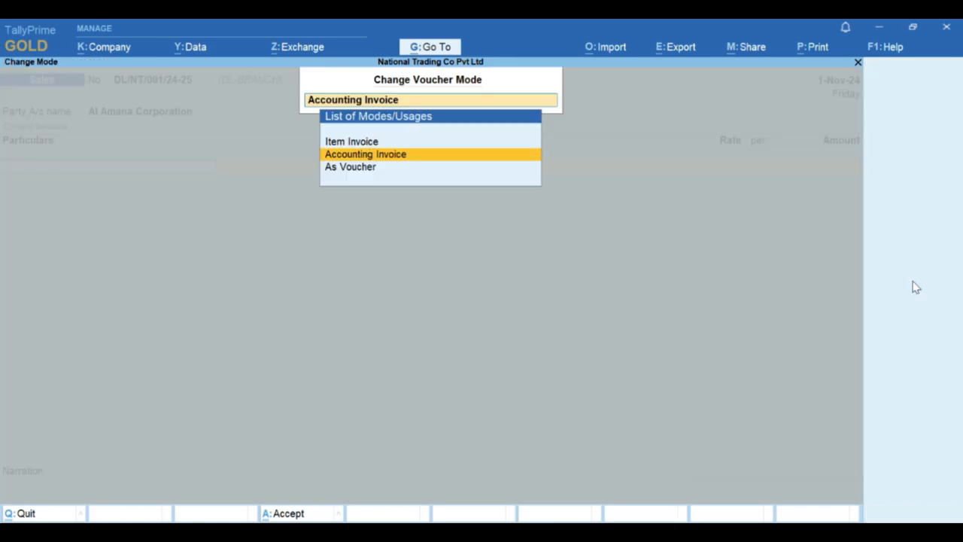
key("Up")
key("Return")
key("Return")
key("ctrl+a")
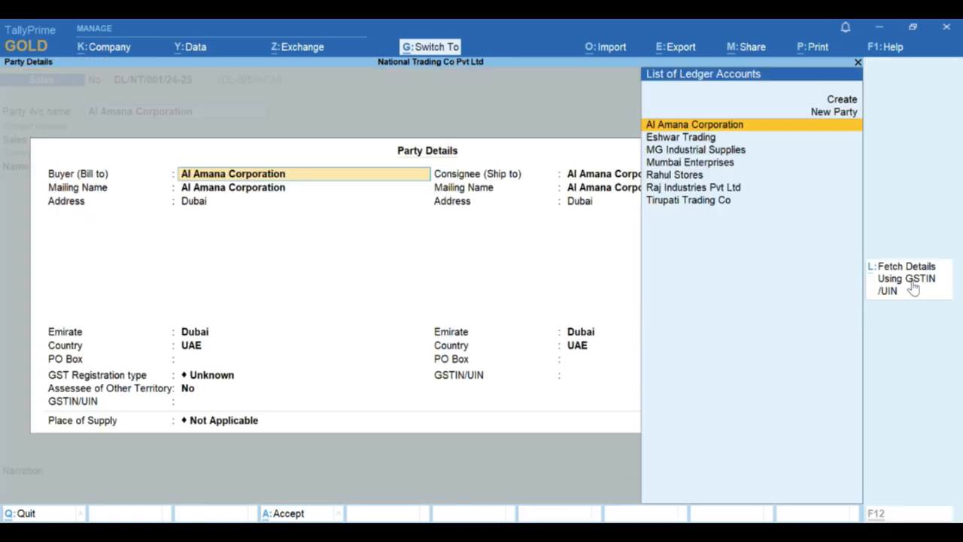
key("ctrl+a")
key("Return")
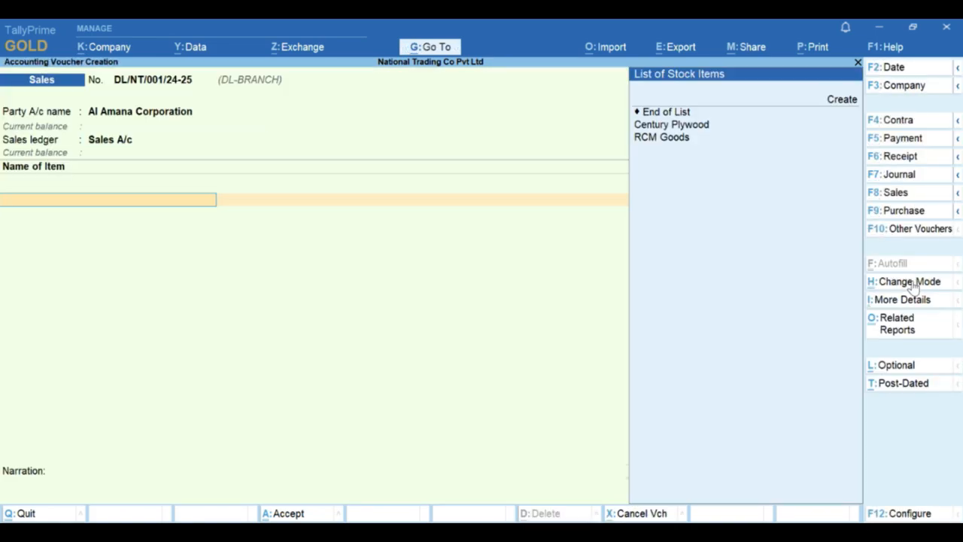
Add the stock item Century Plywood with a quantity of 1 Nos at a rate of 500
key("Down")
key("Return")
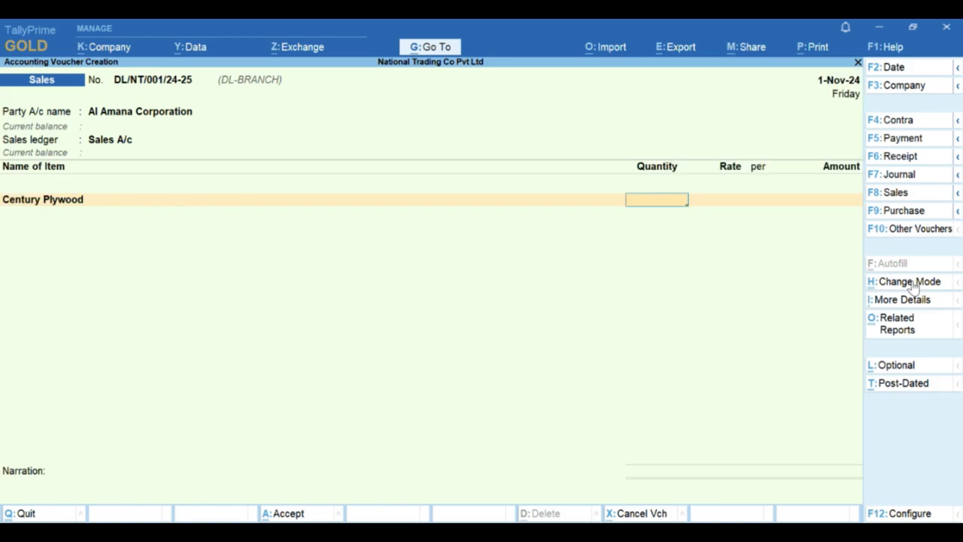
type("1")
key("Return")
type("500")
key("Return")
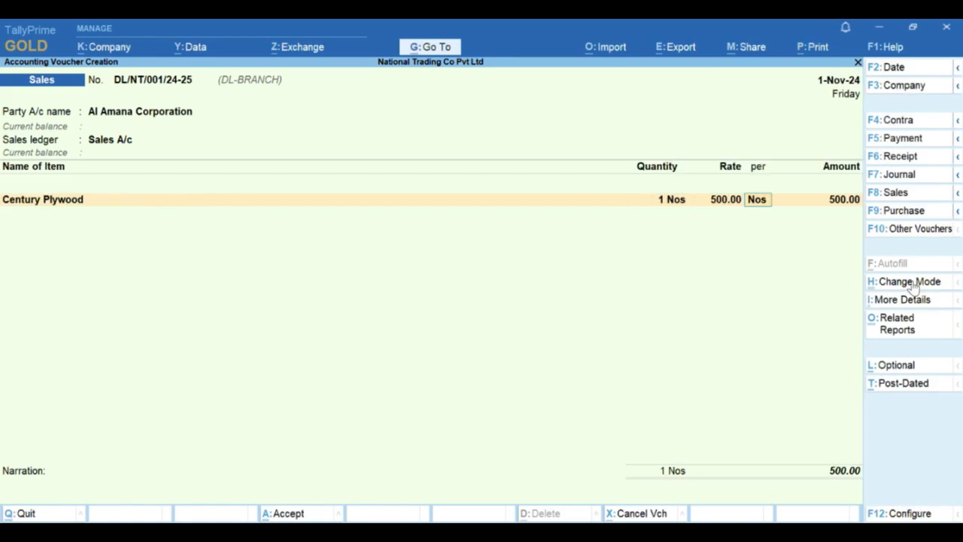
End the item list, set Provide GST/e-Invoice details to No and proceed to the bill-wise details
key("Return")
key("Return")
key("Return")
key("Return")
key("Return")
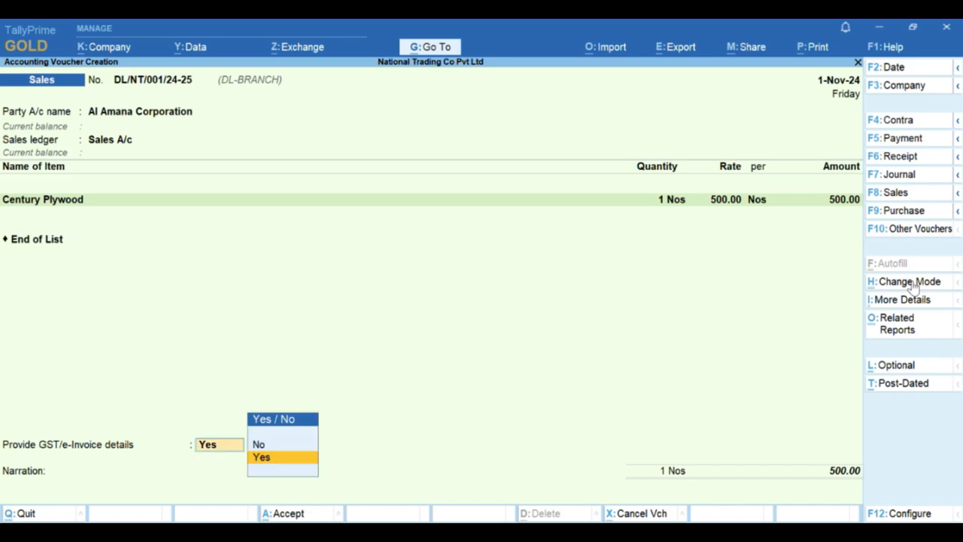
key("Up")
key("Return")
key("Return")
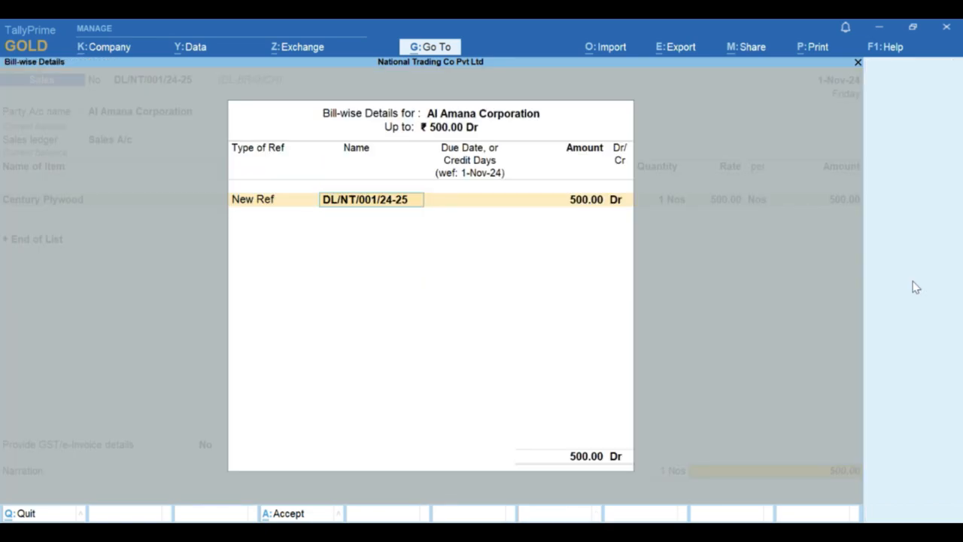
Change the reference type in Al Amana Corporation's bill-wise details and complete the allocation
key("BackSpace")
key("Down")
key("Return")
key("Return")
key("Return")
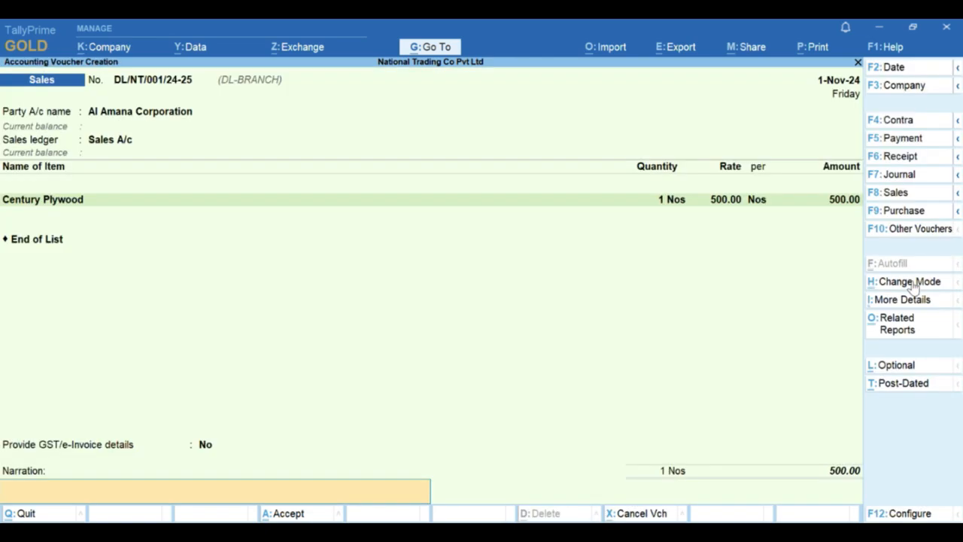
Leave the narration blank, save the sales voucher and decline generating an e-Invoice
key("Return")
key("Return")
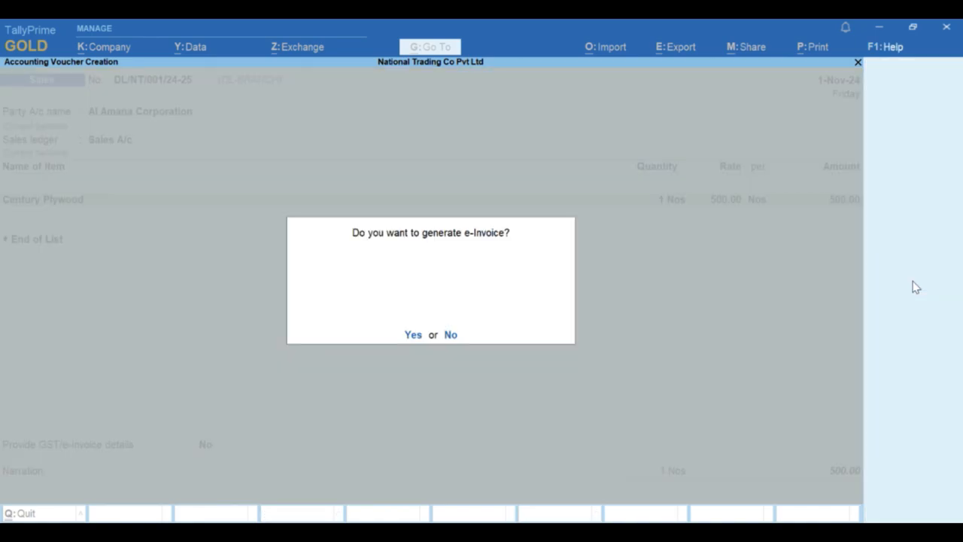
key("n")
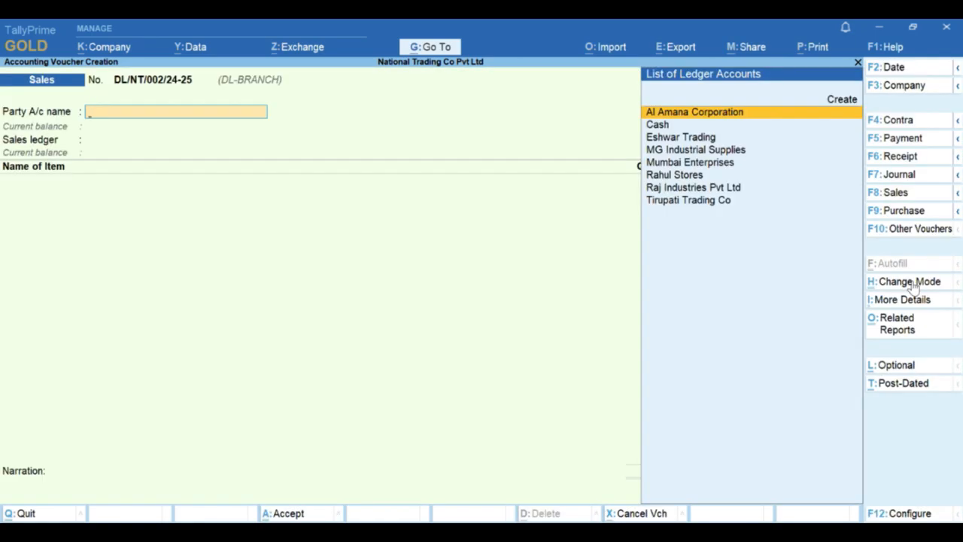
Reopen voucher entry and set the Sales voucher to use the HR-BRANCH series
key("Escape")
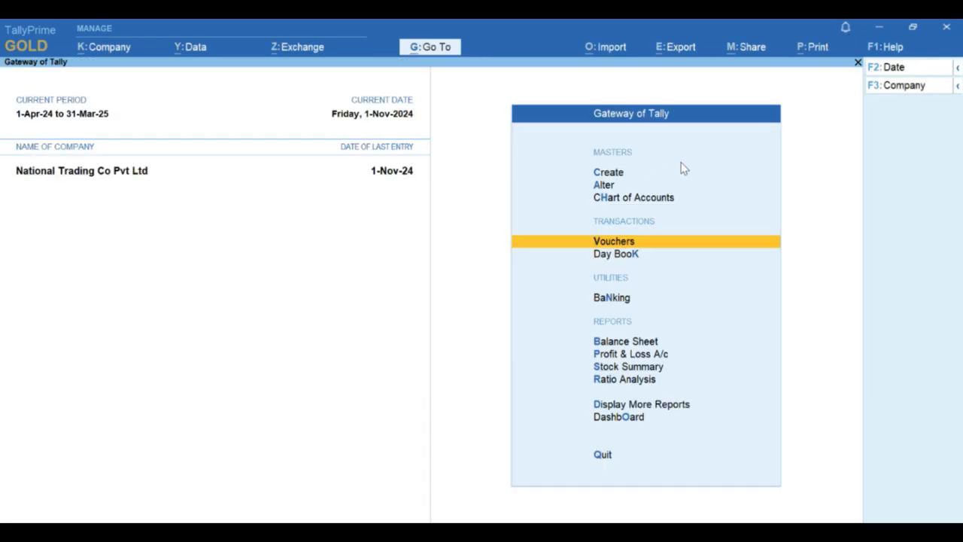
key("Return")
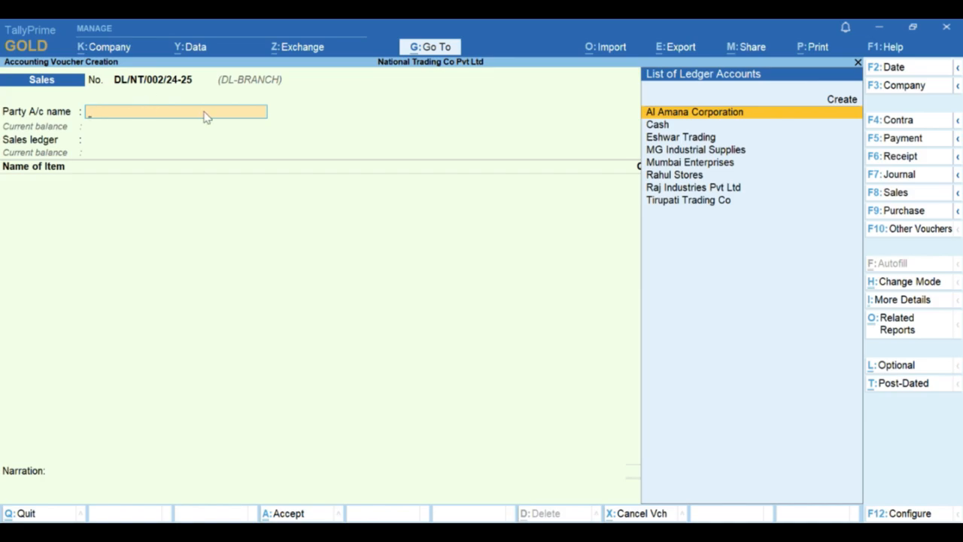
key("F8")
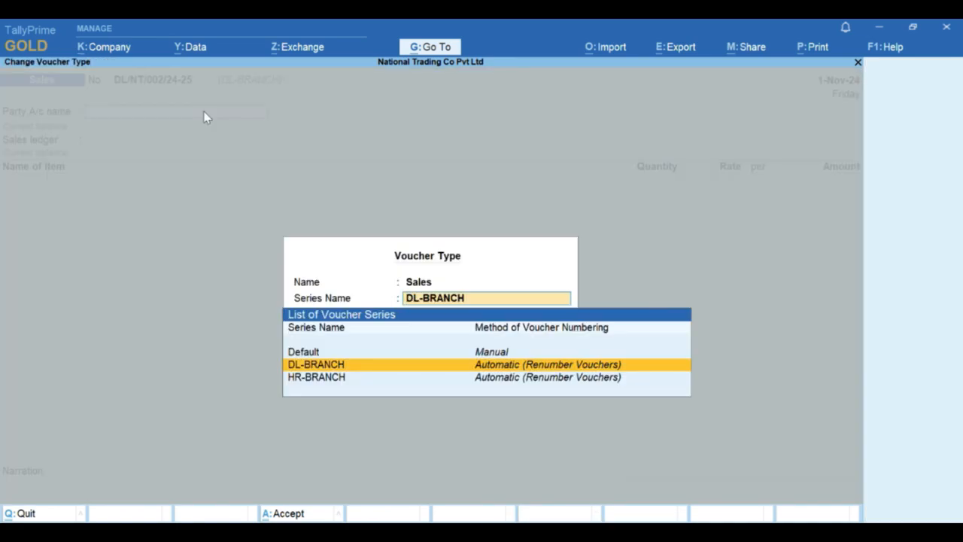
key("Down")
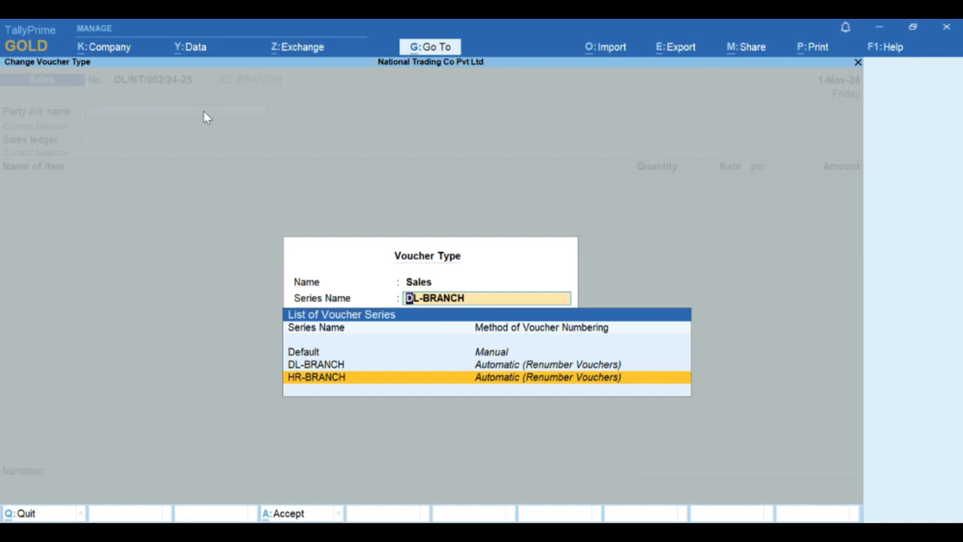
key("Return")
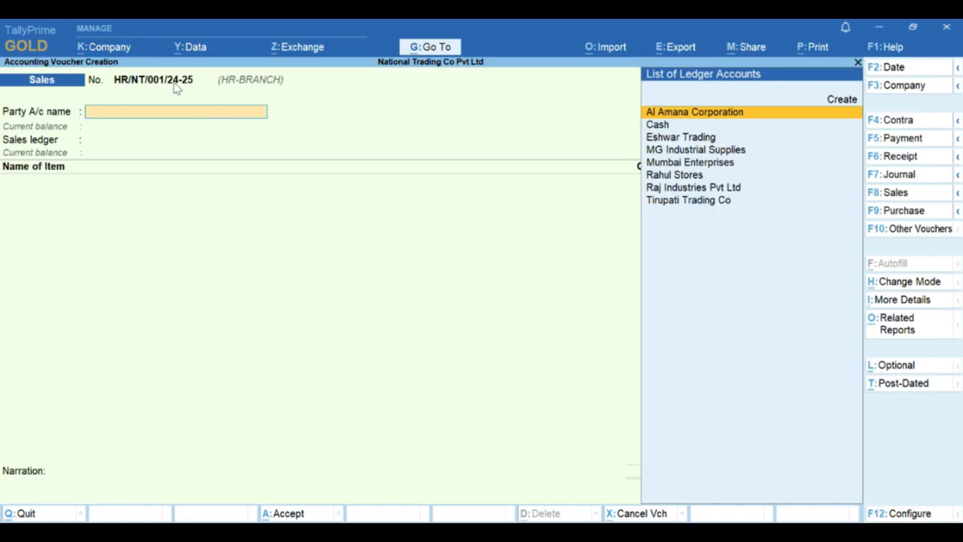
Choose Eshwar Trading as the party, accept its dispatch and party details, and select Sales A/c as the sales ledger
key("Down")
key("Down")
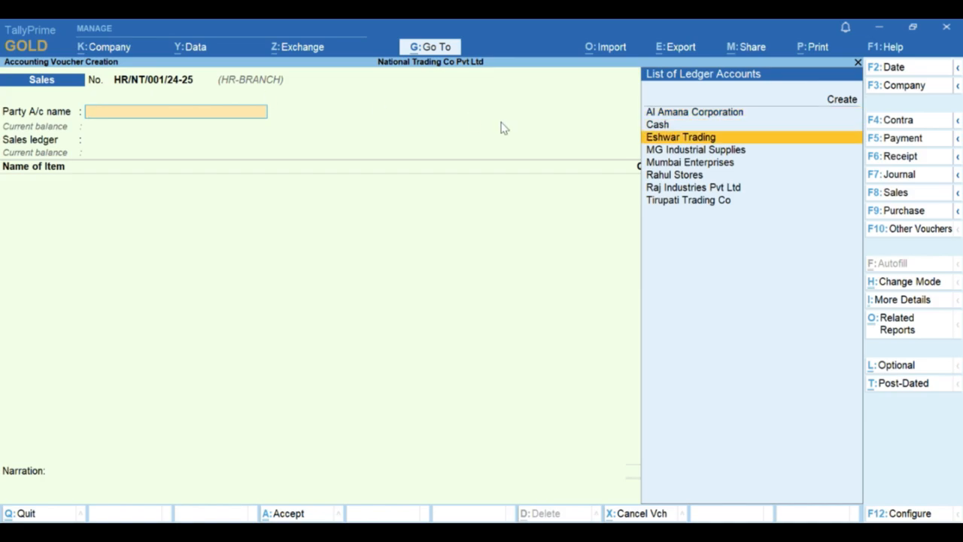
key("Return")
key("Return")
key("Return")
key("ctrl+a")
key("ctrl+a")
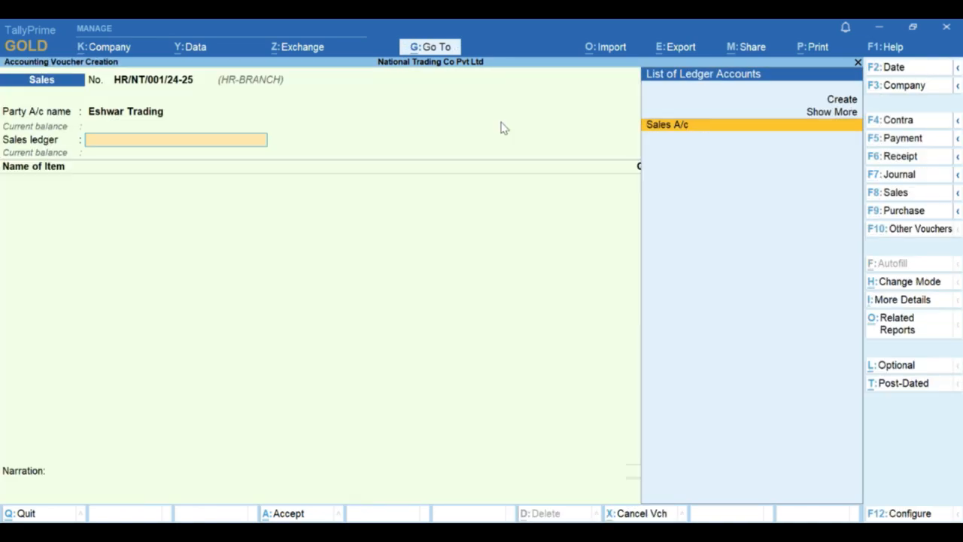
key("Return")
Add the stock item RCM Goods with quantity 1 Nos at a rate of 5,321, keeping GST and HSN/SAC details as per Masters/Company
key("Down")
key("Down")
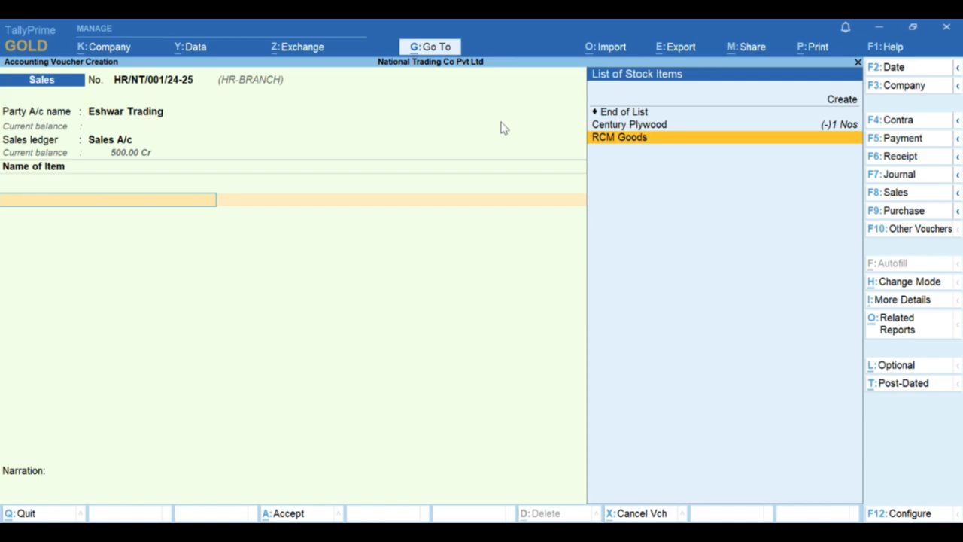
key("Return")
type("1")
key("Return")
key("Return")
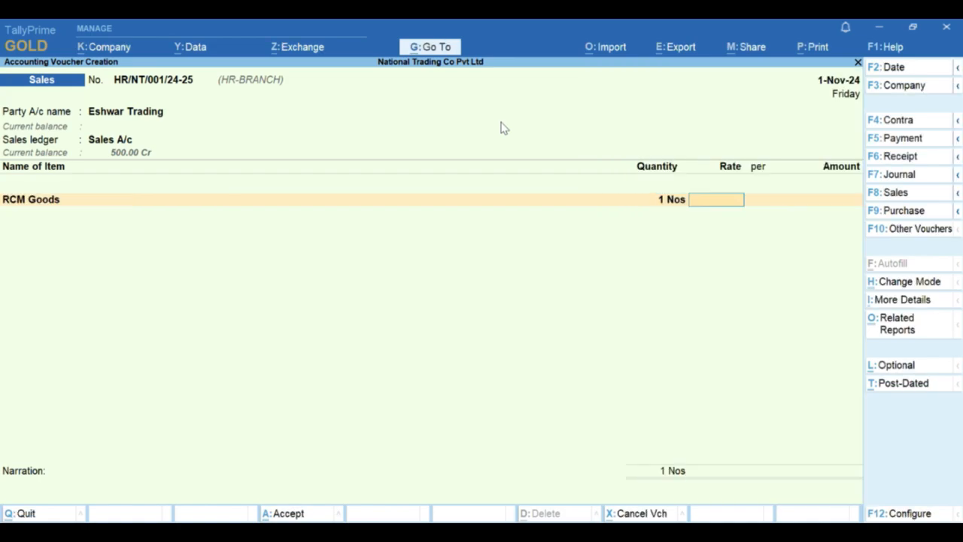
type("5,321")
key("Return")
key("Return")
key("Return")
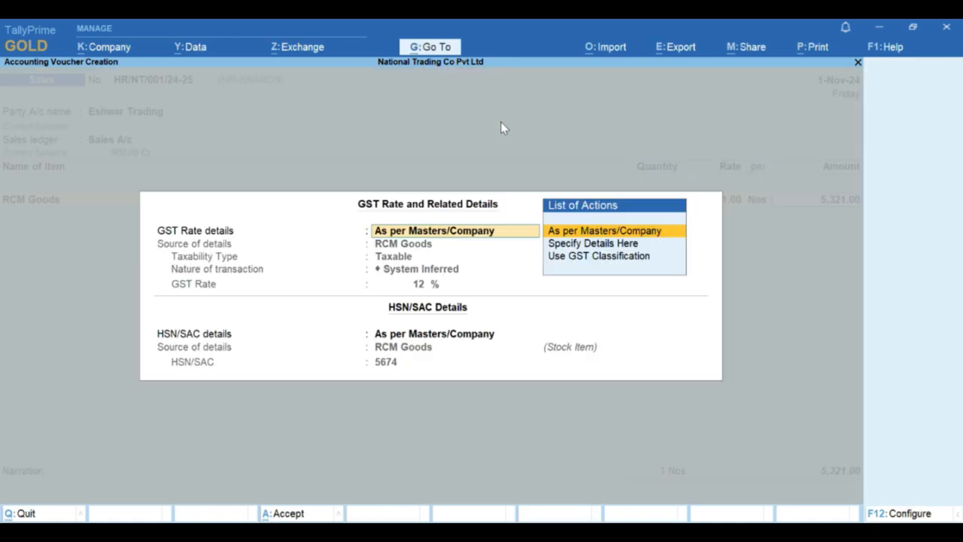
key("ctrl+a")
End the item list on the Eshwar Trading voucher and set Provide e-Invoice details to No
key("Return")
key("Return")
key("Up")
key("Return")
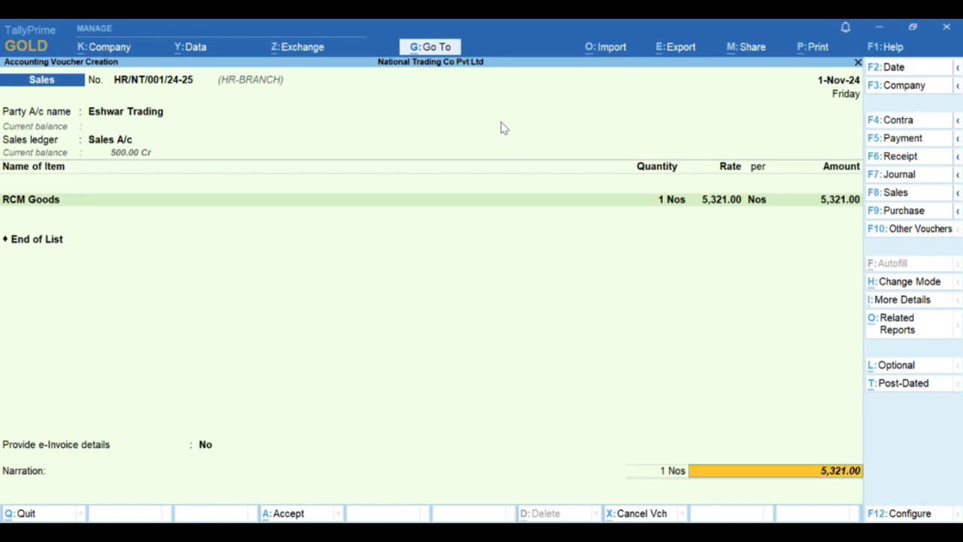
Leave the narration blank and save the Eshwar Trading sales voucher without generating an e-Invoice
key("Return")
key("Return")
key("Return")
key("Return")
key("Return")
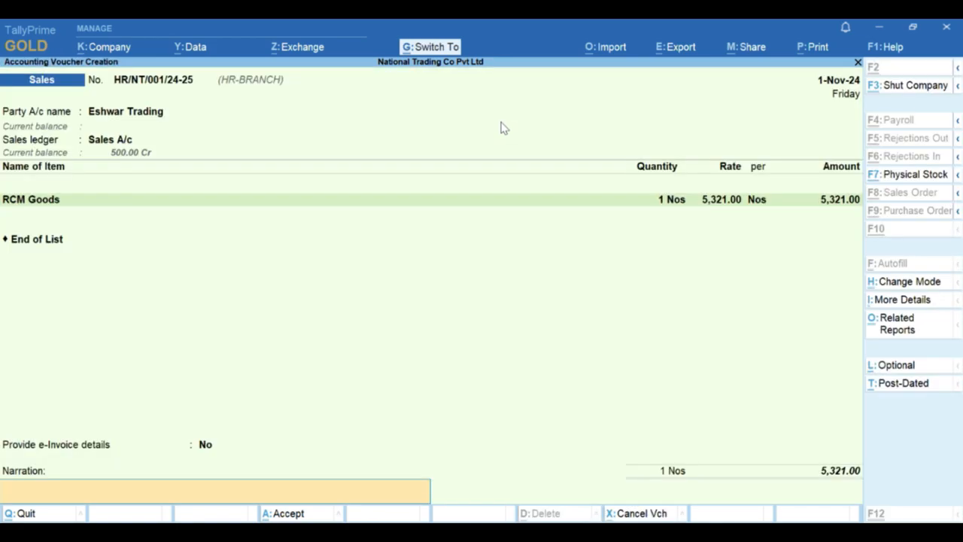
key("Return")
key("n")
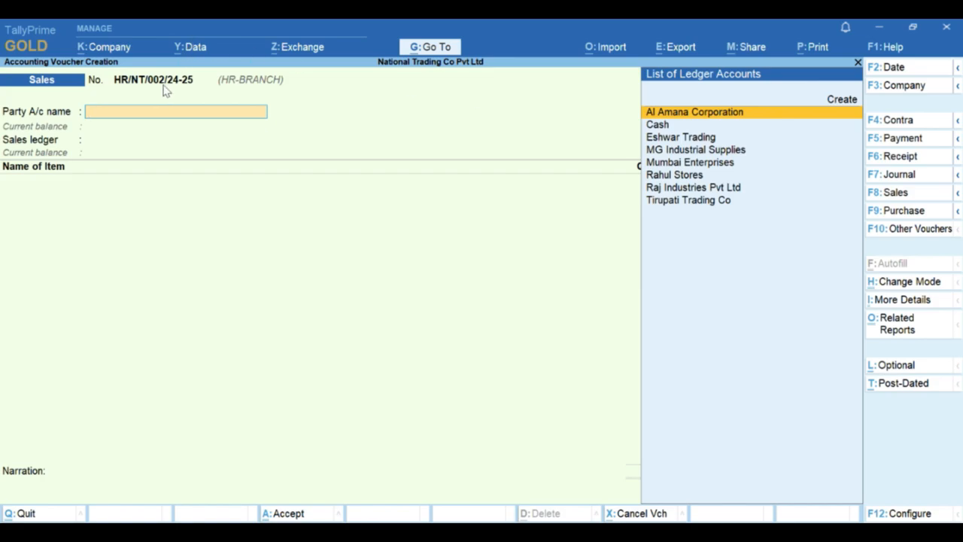
Switch the new Sales voucher to the DL-BRANCH series
key("F8")
key("Up")
key("Return")
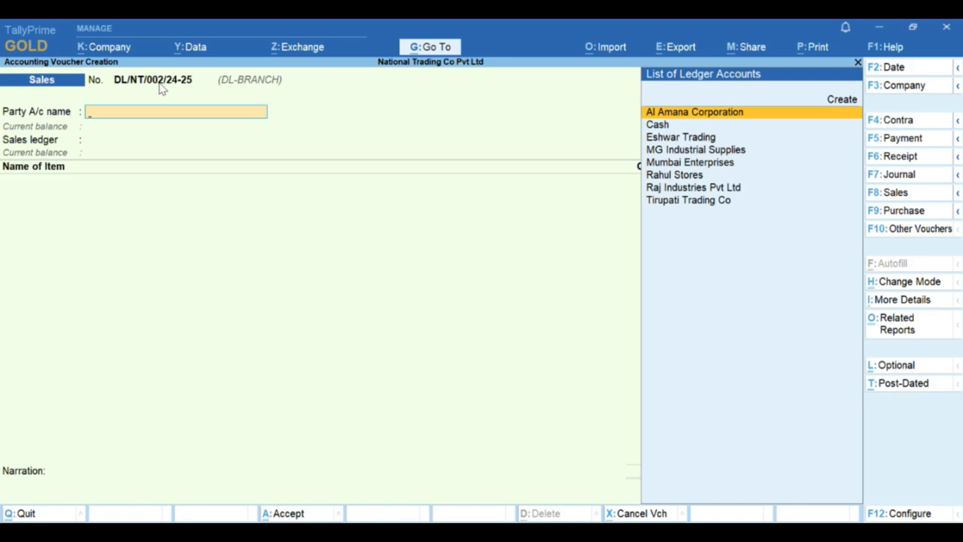
Choose MG Industrial Supplies as the party, accept its party details, and select Sales A/c as the sales ledger
key("Down")
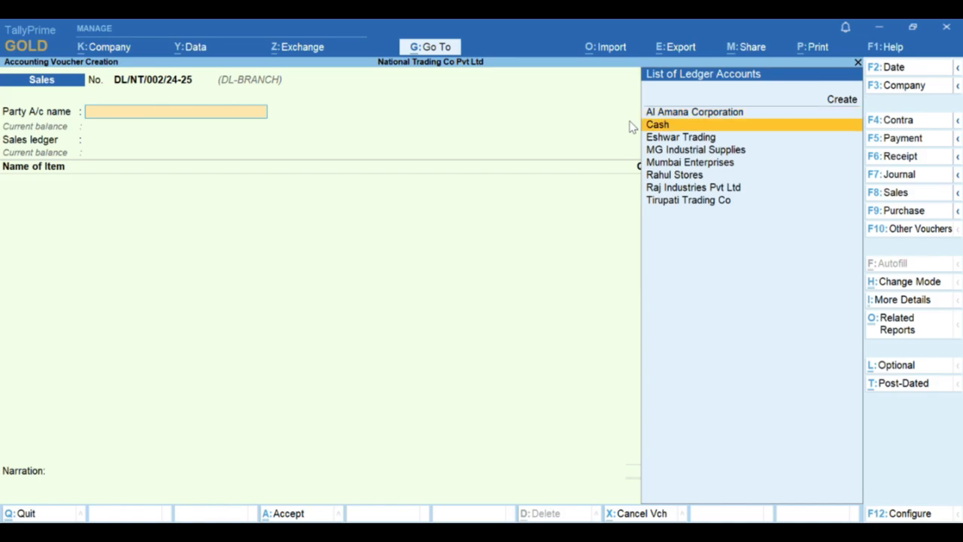
key("Down")
key("Down")
key("Return")
key("Return")
key("Return")
key("Return")
key("ctrl+a")
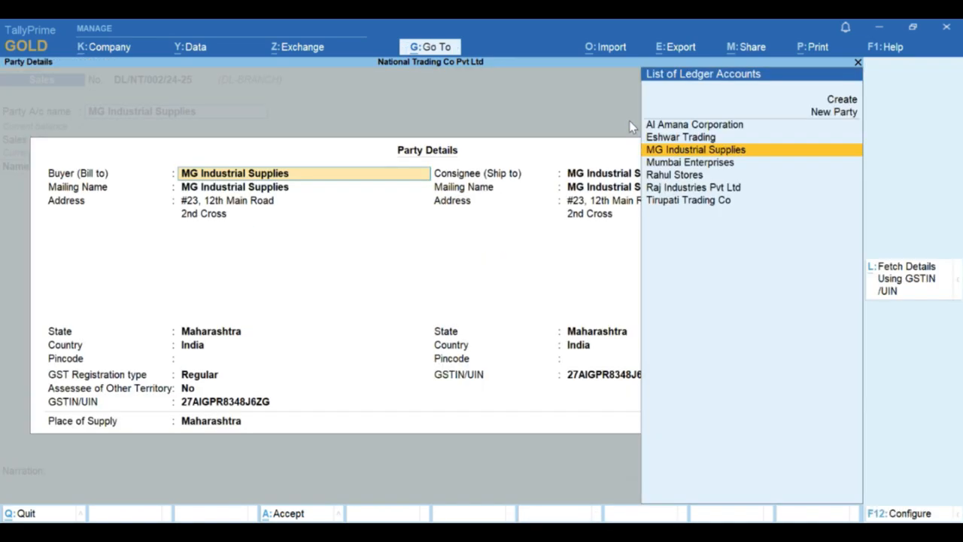
key("Return")
key("ctrl+a")
key("Return")
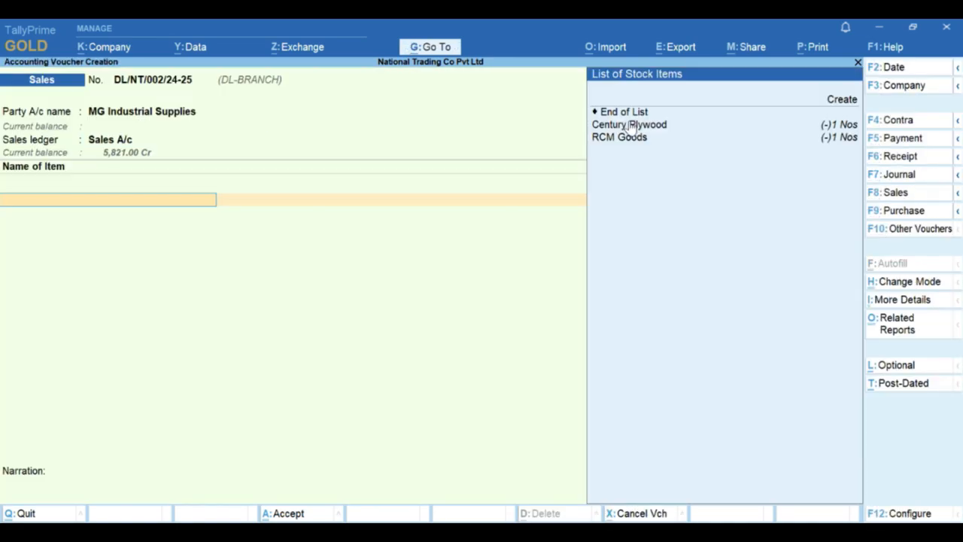
Add the stock item Century Plywood with quantity 10 Nos at a rate of 500
key("Return")
type("1")
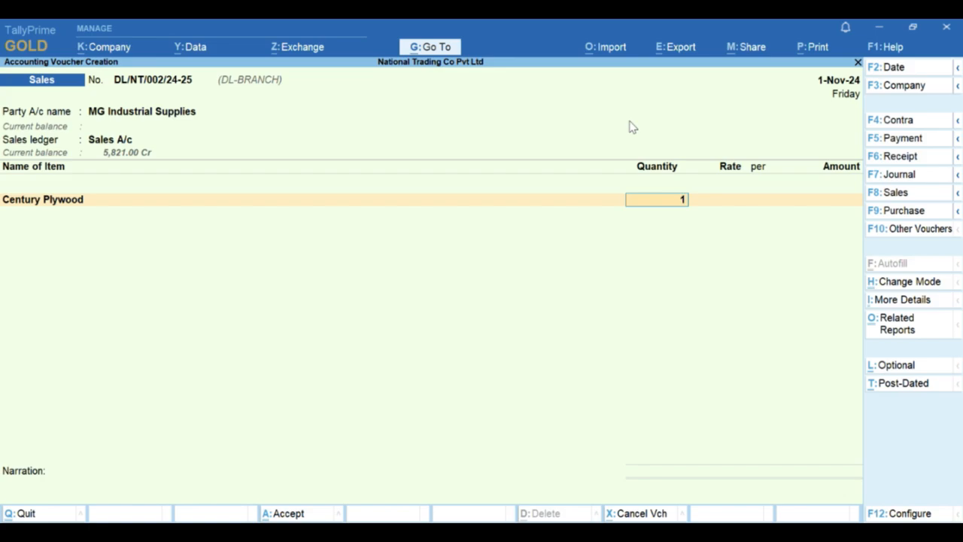
type("0")
key("Return")
key("Return")
key("Return")
key("Return")
key("Return")
key("Return")
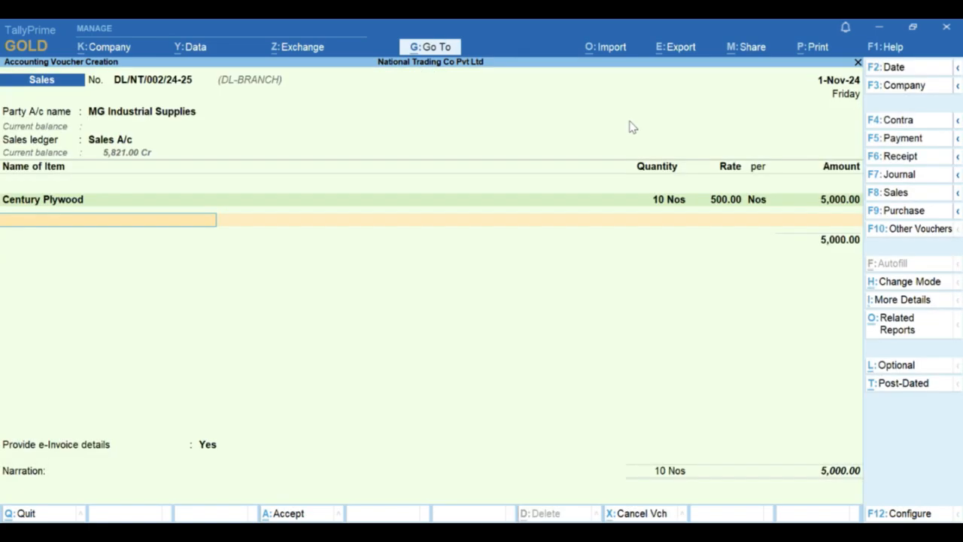
End the item list on the MG Industrial Supplies voucher and set Provide e-Invoice details to No
key("Return")
key("Up")
key("Return")
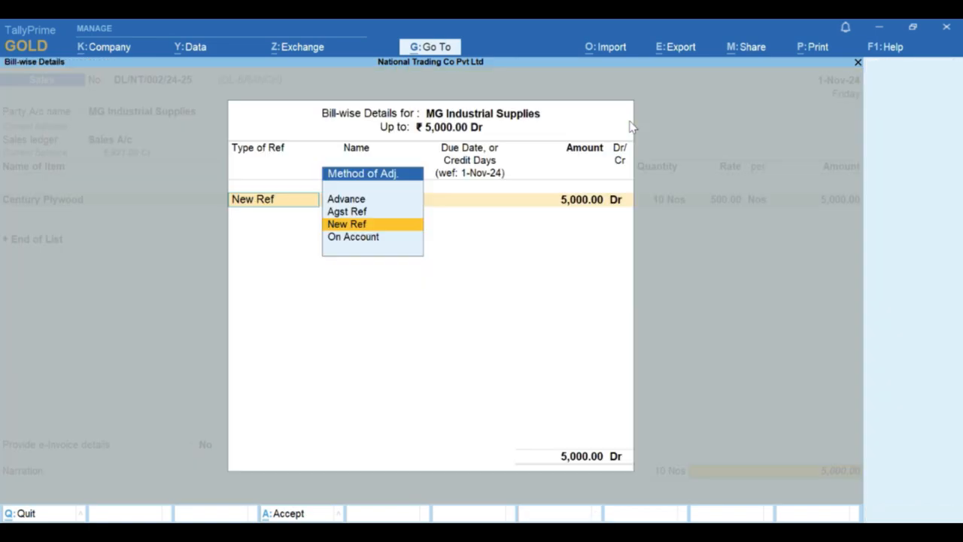
Accept the New Ref bill-wise allocation and save the MG Industrial Supplies voucher without generating an e-Invoice
key("Return")
key("Return")
key("n")
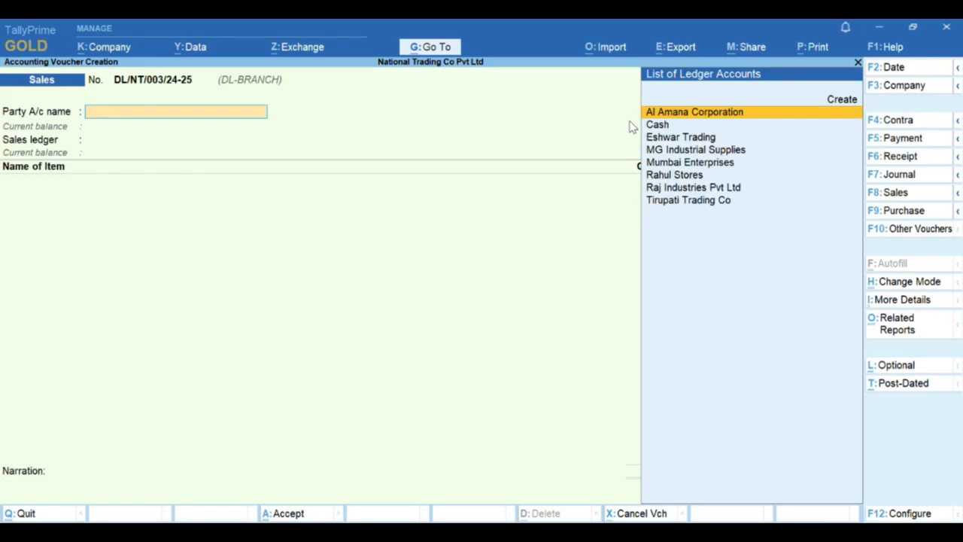
Quit voucher entry and open the Sales Register's list of vouchers for November
key("Escape")
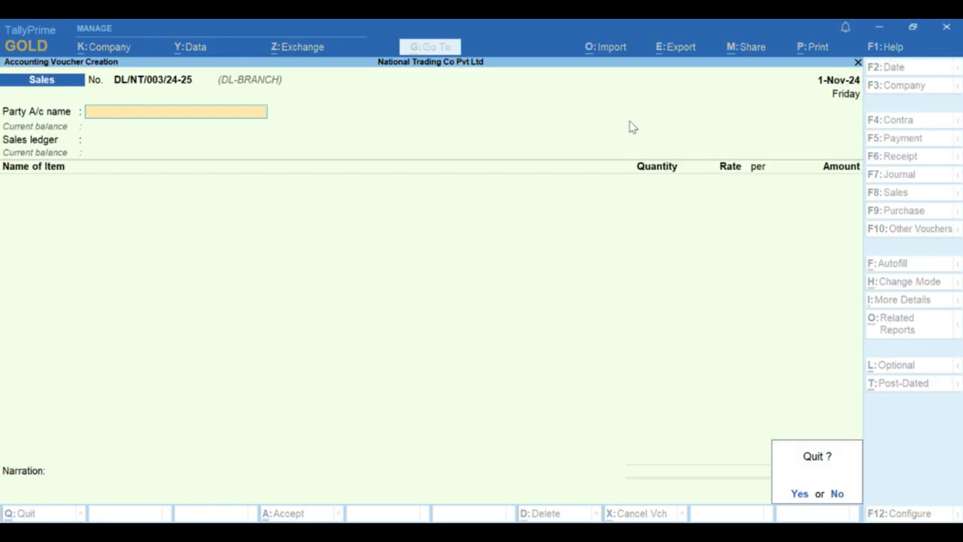
key("y")
key("d")
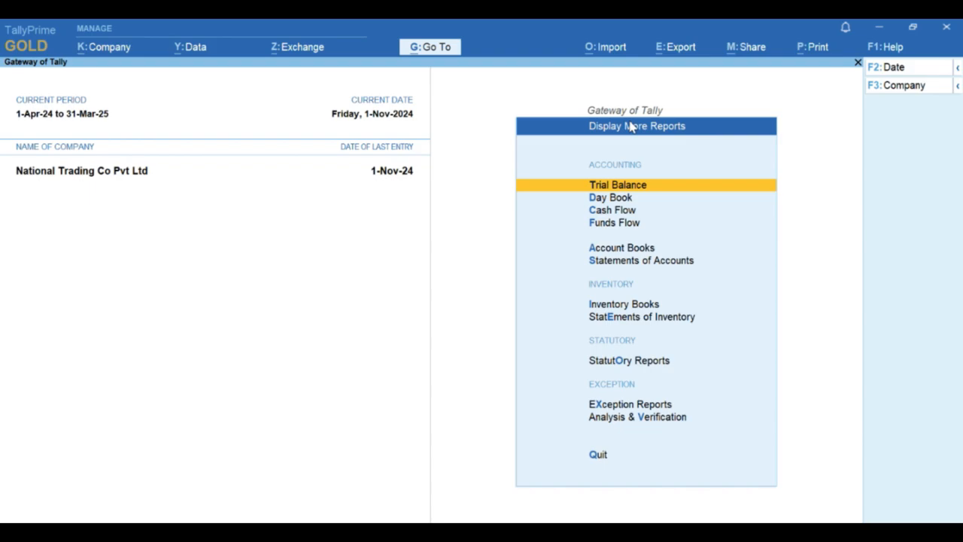
key("a")
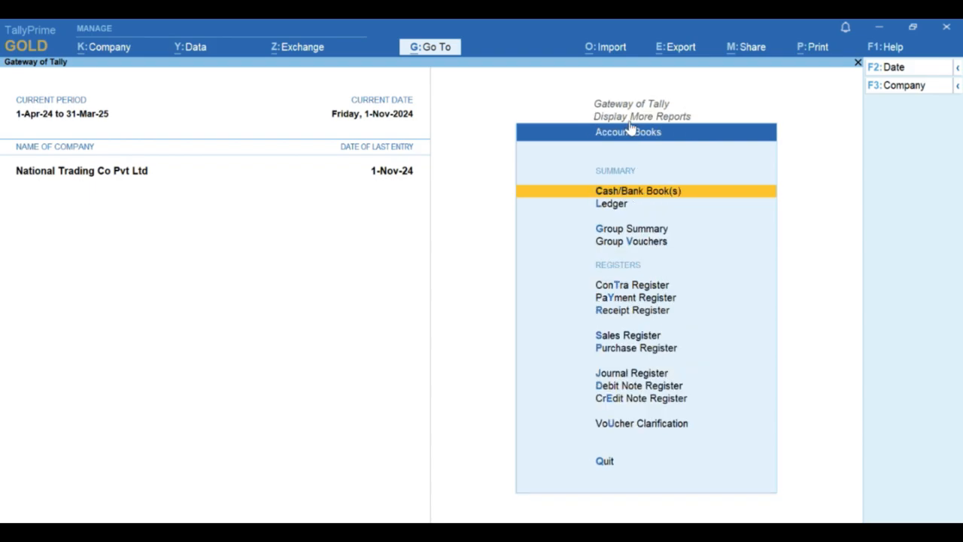
key("s")
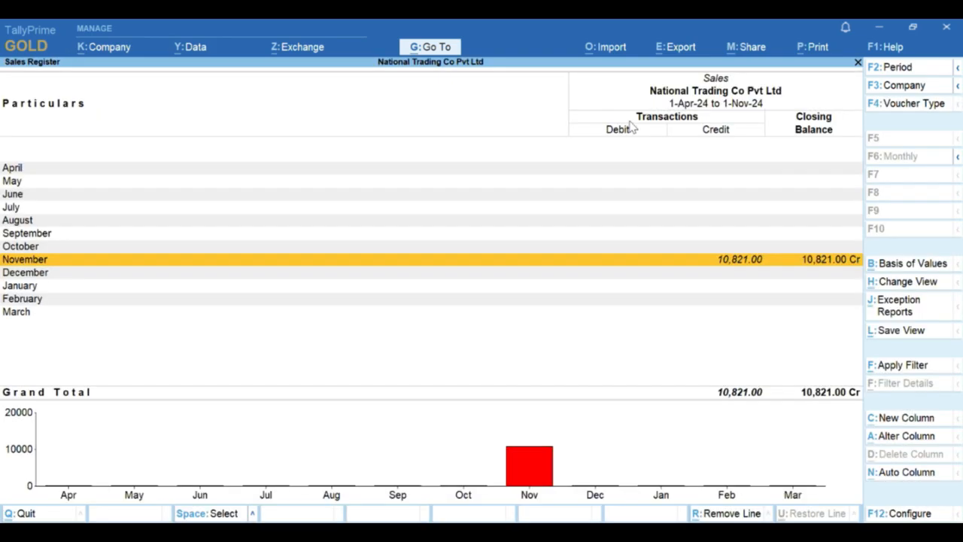
key("Return")
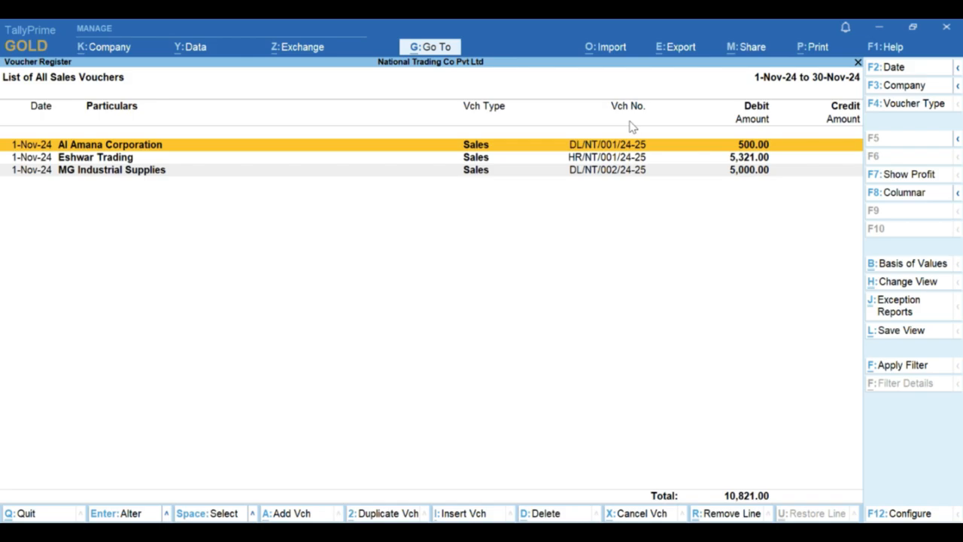
Compare the voucher numbers of the Al Amana Corporation, Eshwar Trading and MG Industrial Supplies entries across the two series
key("Down")
key("Down")
key("Up")
key("Up")
key("Down")
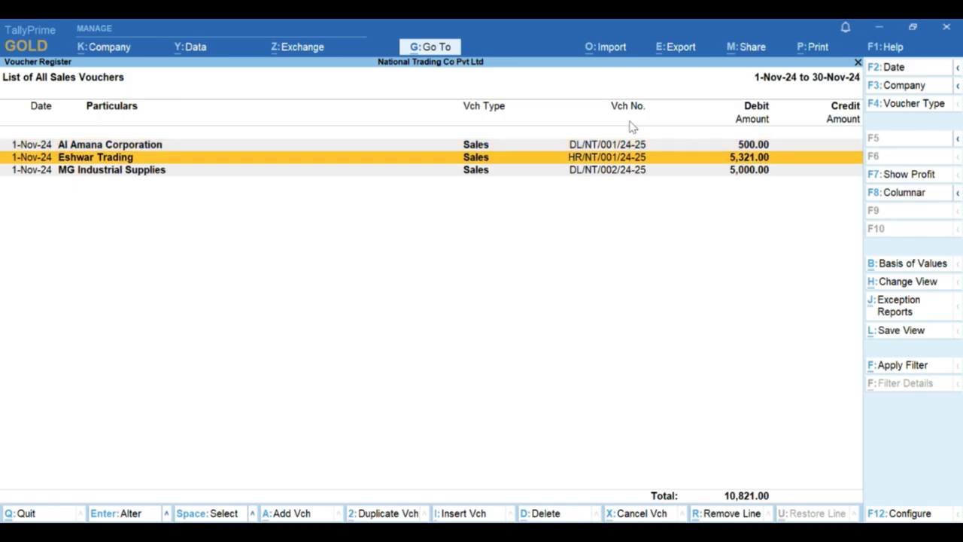
key("Down")
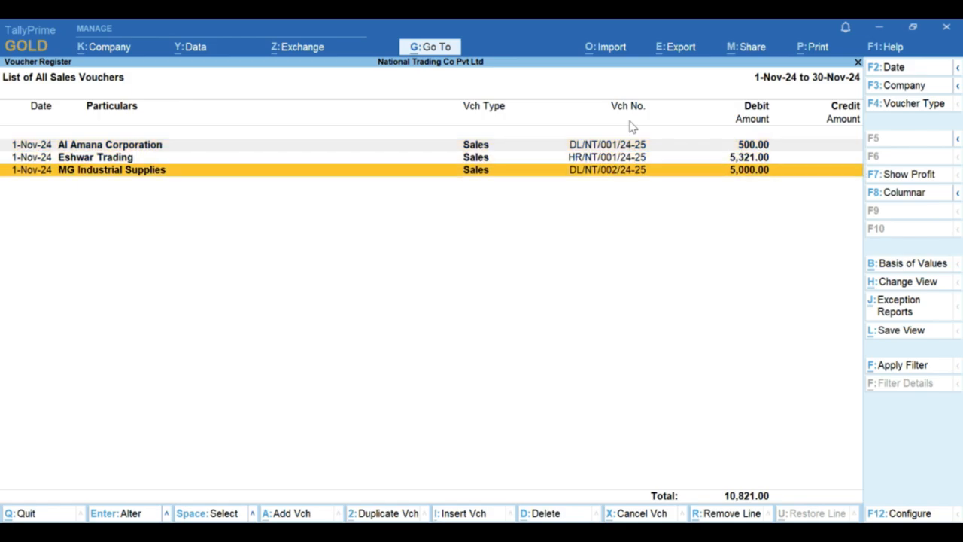
key("Up")
key("Down")
key("Up")
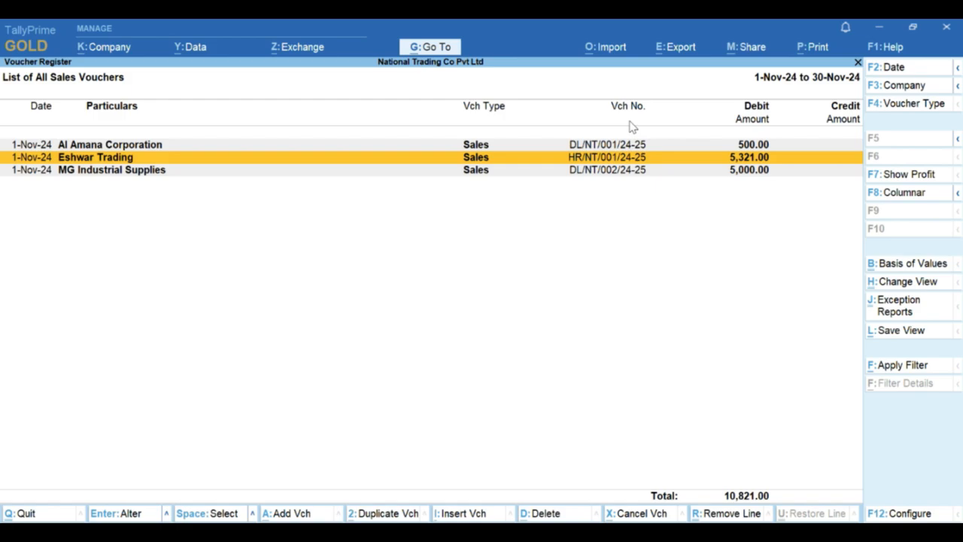
key("Down")
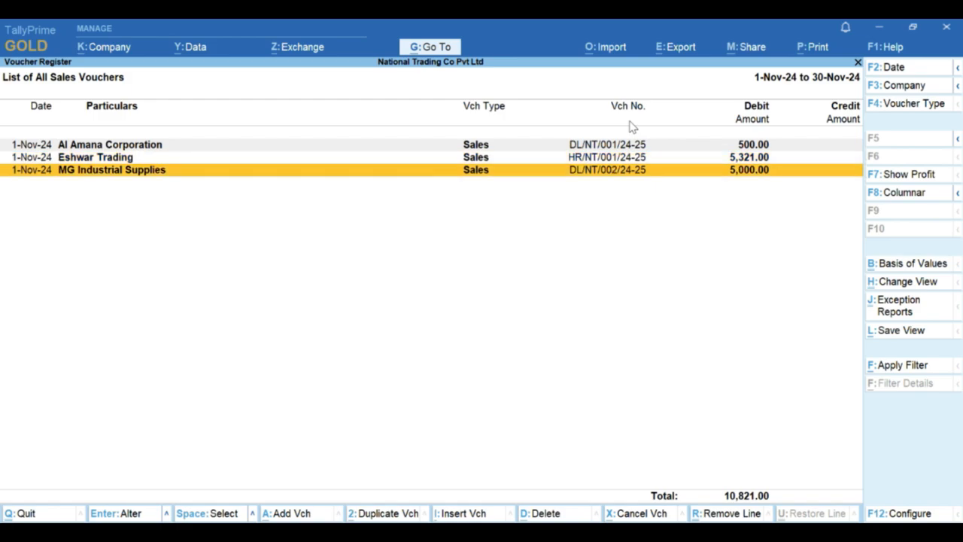
Delete the Al Amana Corporation sales voucher DL/NT/001/24-25 from the register
key("Up")
key("Up")
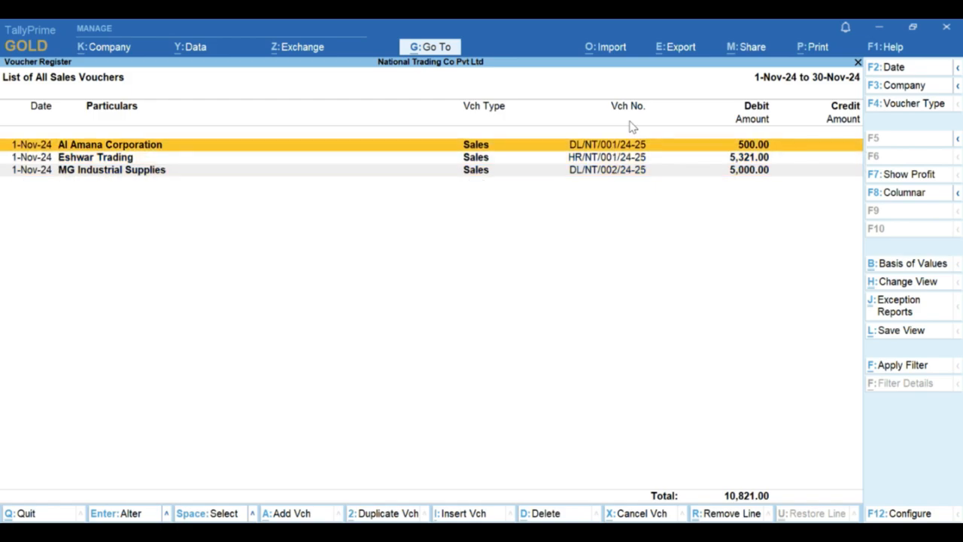
key("alt+d")
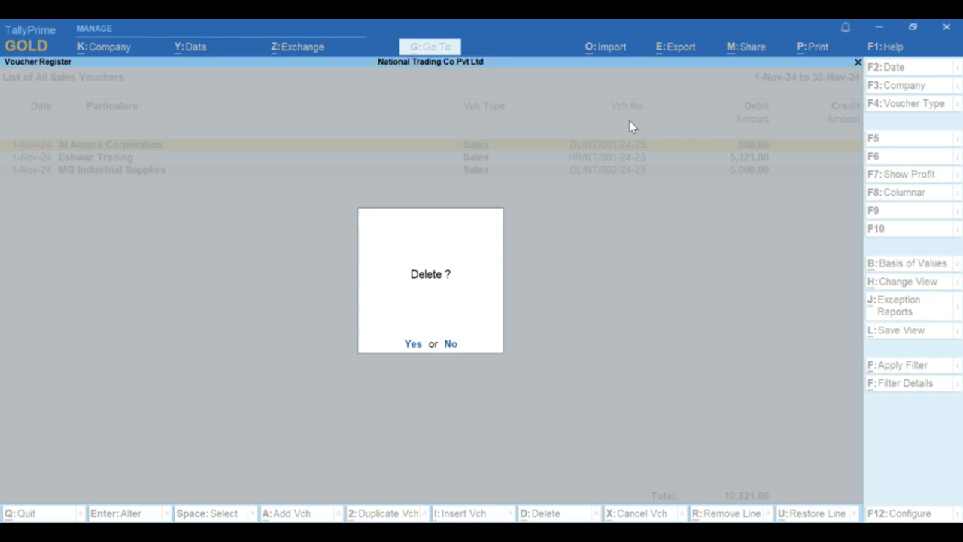
key("y")
Check the numbering of the two remaining sales vouchers and leave the November voucher list
key("Down")
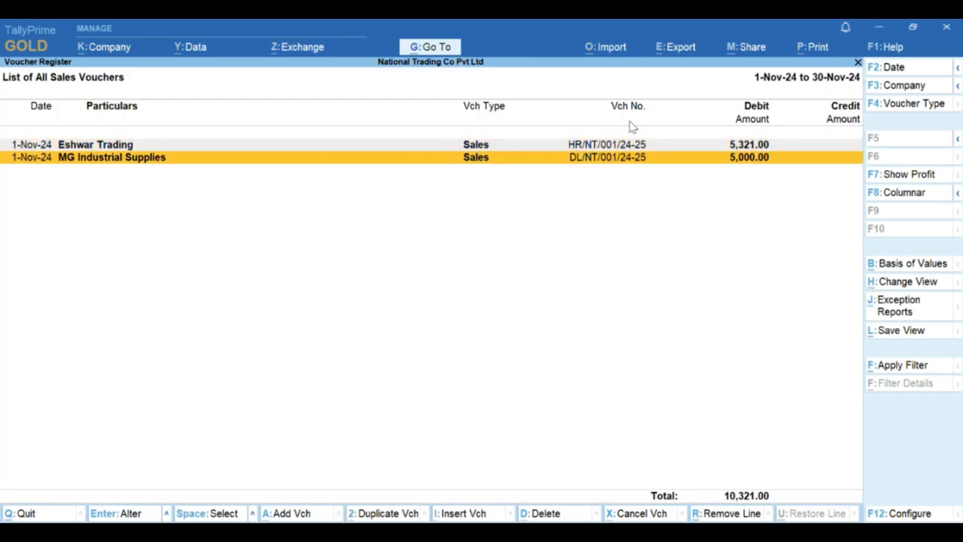
key("Up")
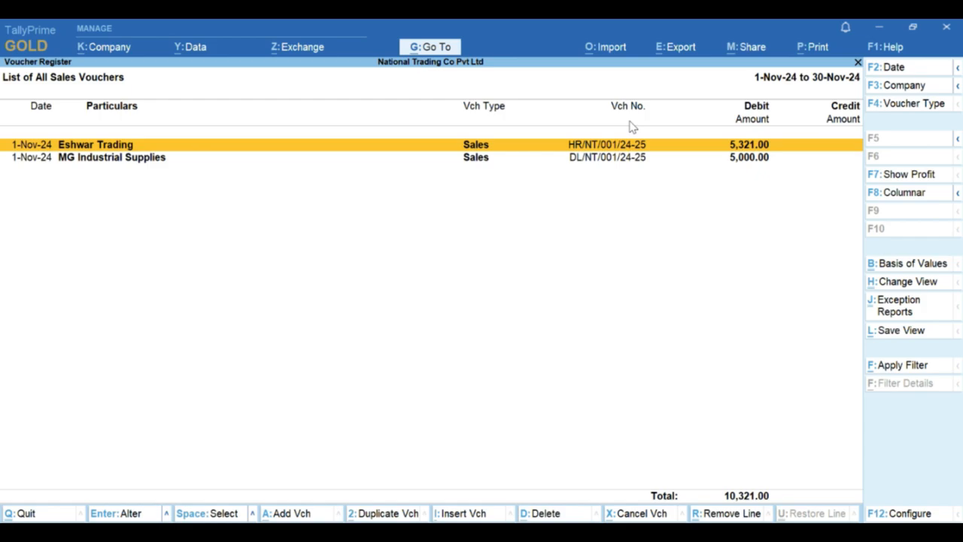
key("Down")
key("Up")
key("Escape")
key("Escape")
key("Escape")
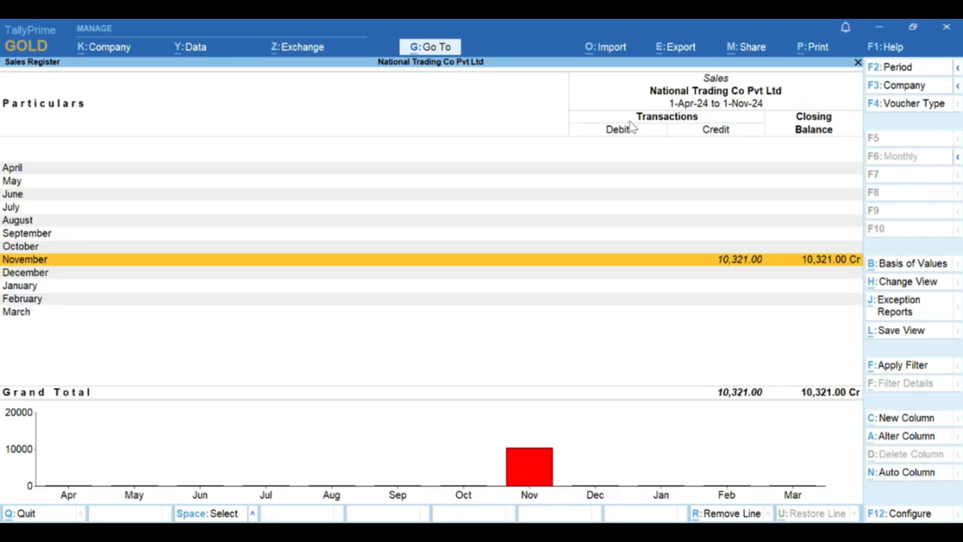
Open a new sales voucher to check the next DL-BRANCH voucher number, and quit voucher entry
key("Down")
key("Down")
key("Down")
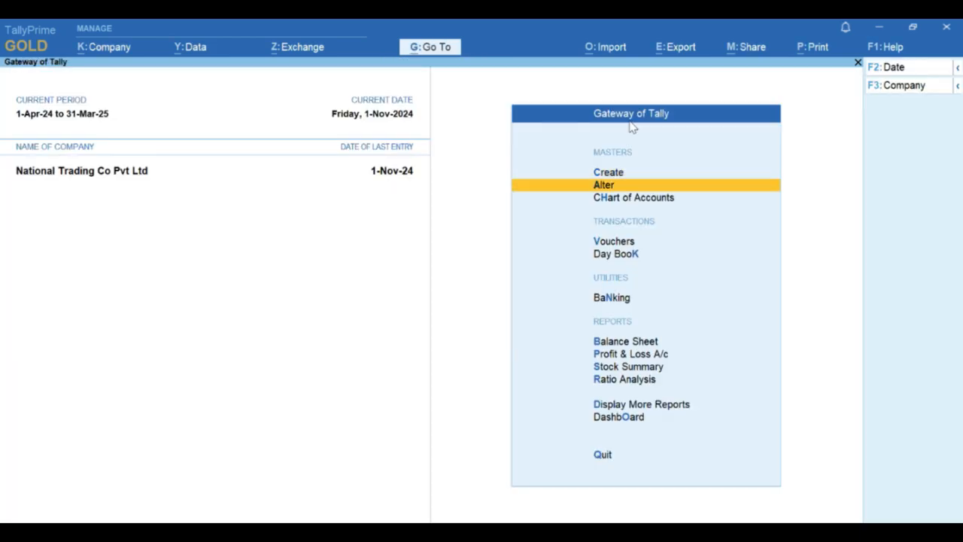
key("Return")
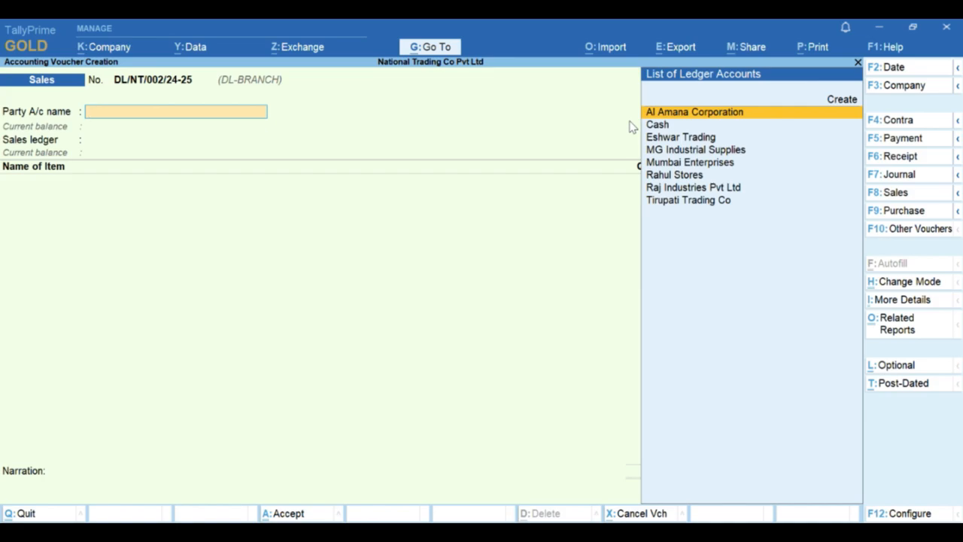
key("Escape")
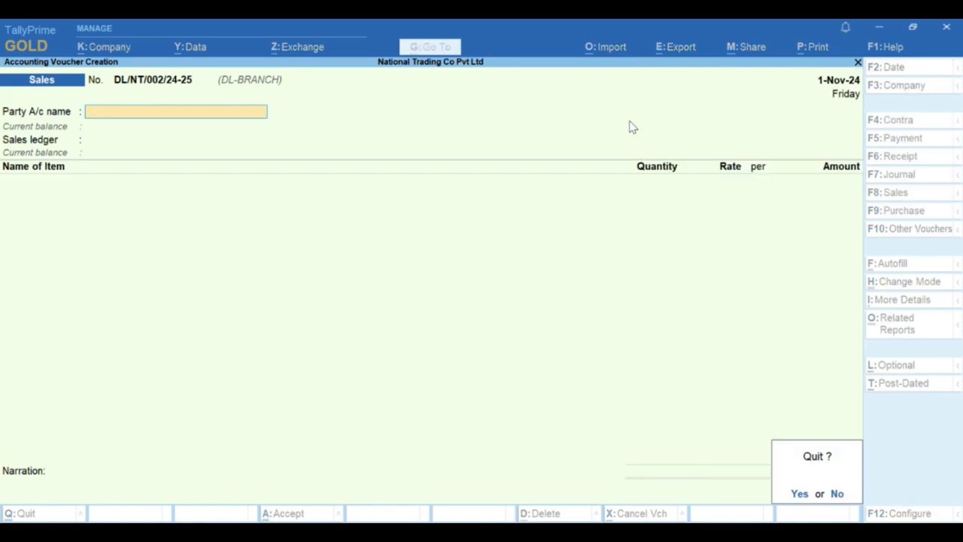
key("y")
Open the list of voucher types from the Chart of Accounts
key("Up")
key("Up")
key("Up")
key("Return")
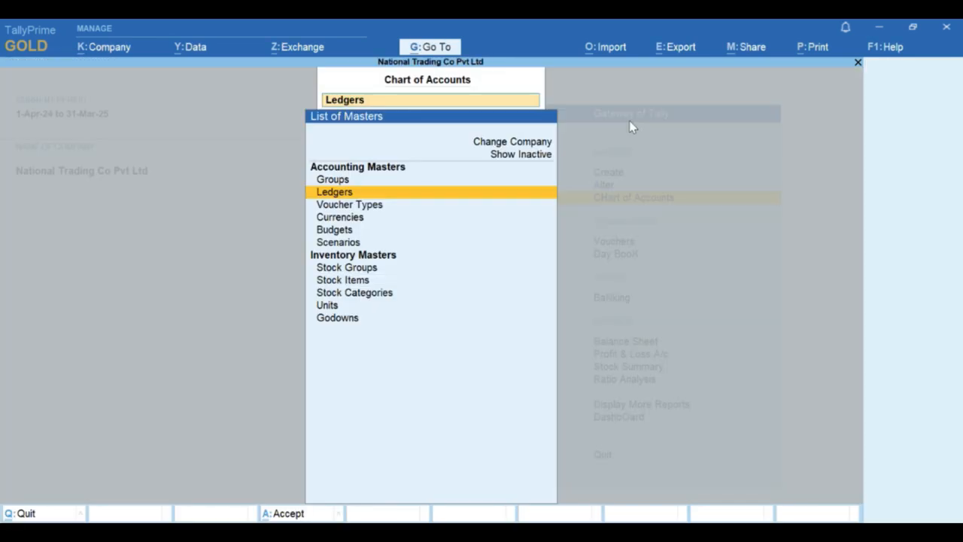
key("Down")
key("Return")
Open the Sales voucher type for alteration
key("Down")
key("Down")
key("Down")
key("Down")
key("Down")
key("Down")
key("Down")
key("Down")
key("Down")
key("Down")
key("Down")
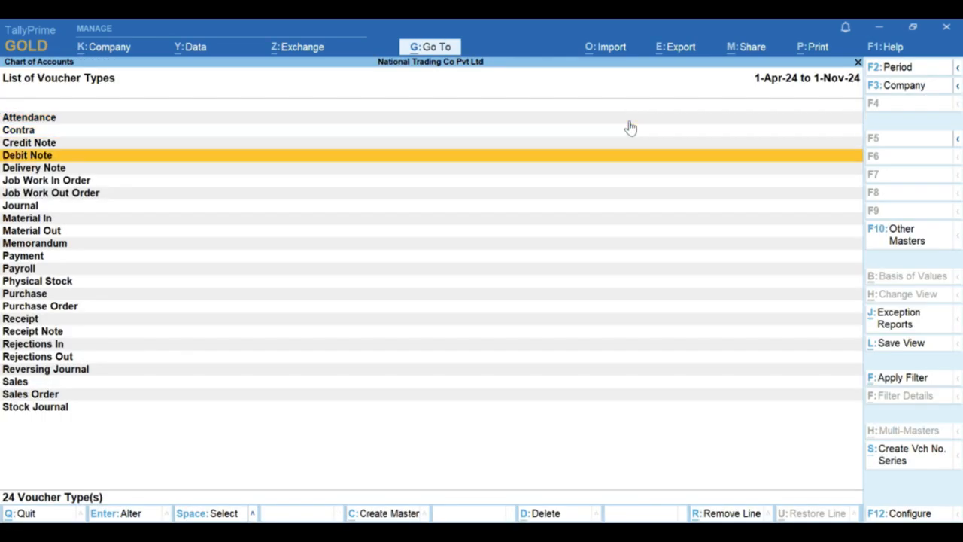
key("Down")
key("Down")
key("Down")
key("Down")
key("Down")
key("Down")
key("Down")
key("Down")
key("Down")
key("Down")
key("Down")
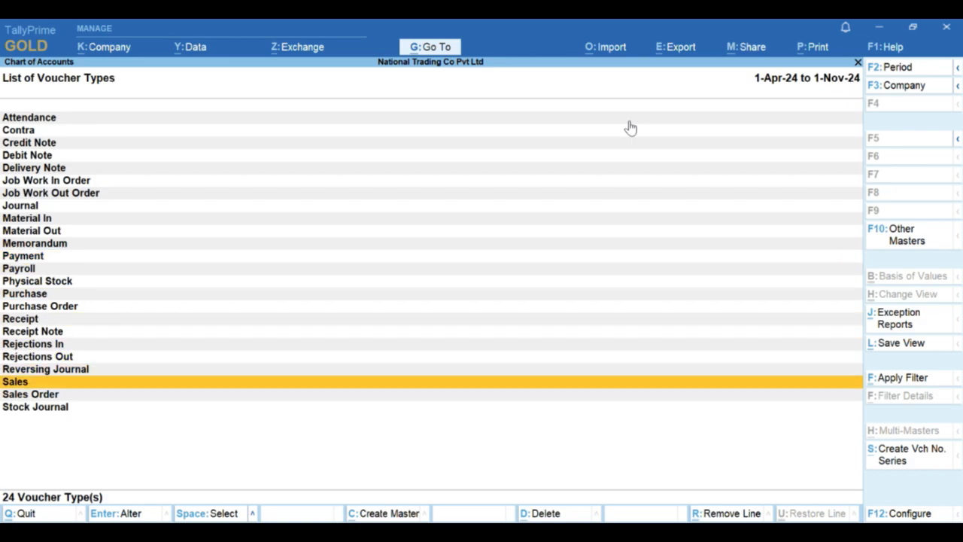
key("Up")
key("Return")
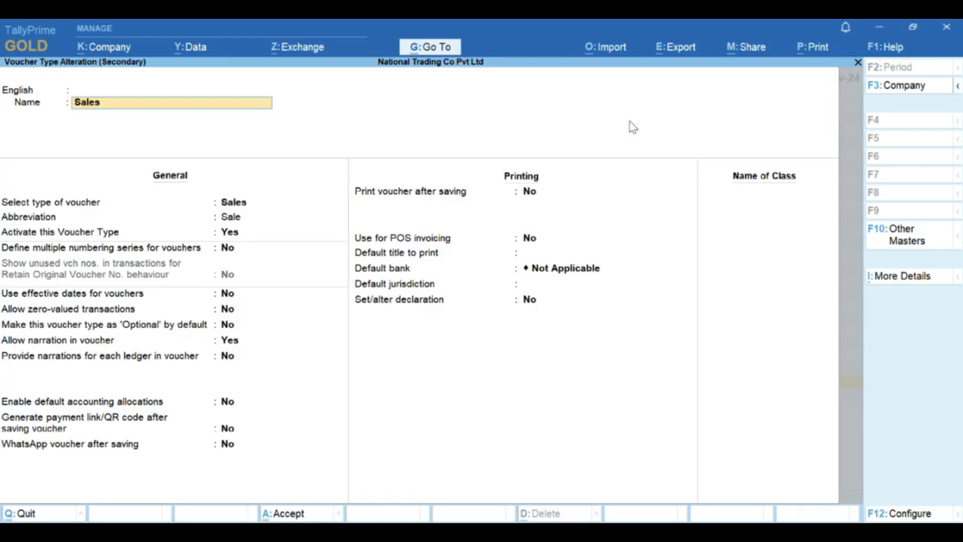
Set Define multiple numbering series for vouchers to Yes and open the numbering details of the DL-BRANCH series
key("Return")
key("Return")
key("Return")
key("Return")
type("y")
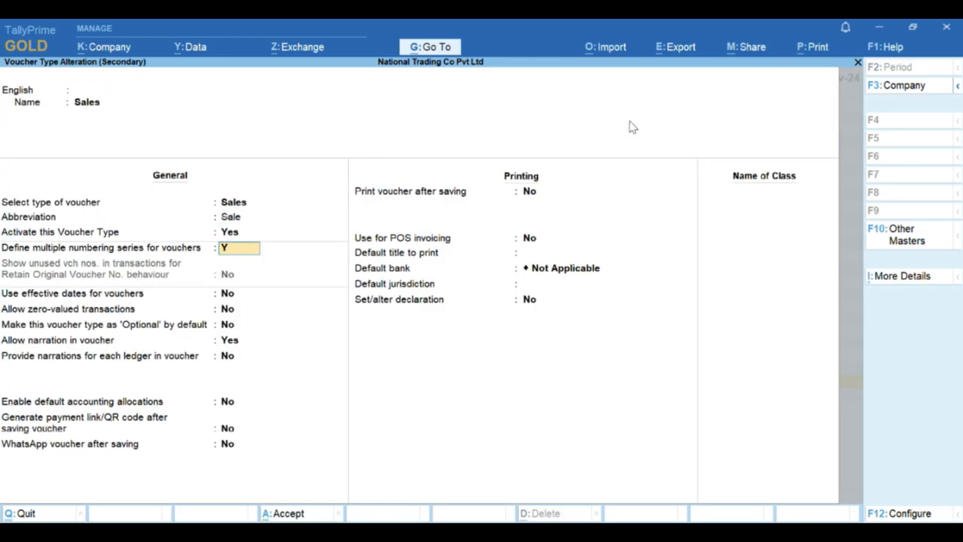
key("Return")
key("Down")
key("Return")
key("Return")
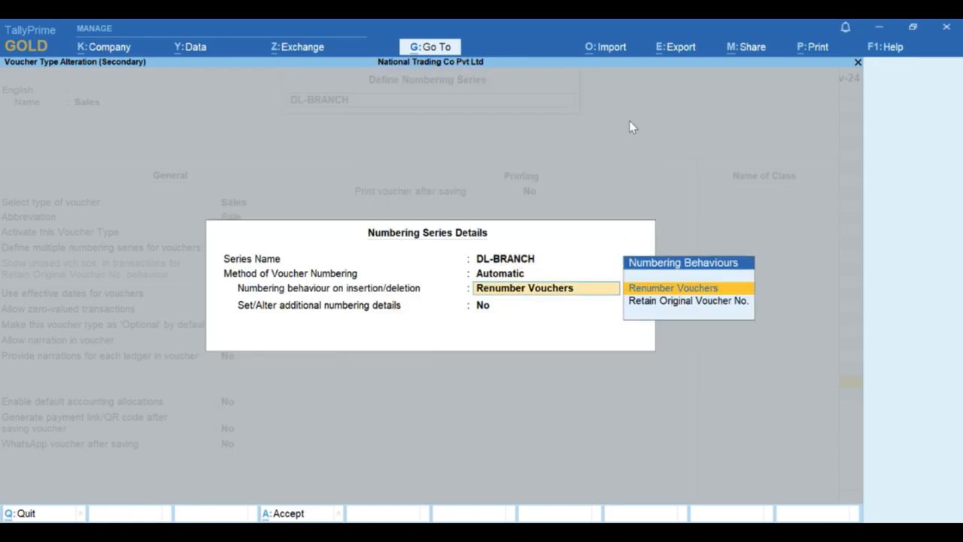
Compare the Renumber Vouchers and Retain Original Voucher No. behaviours for the DL-BRANCH series, and close the numbering series details
key("Return")
key("BackSpace")
key("Down")
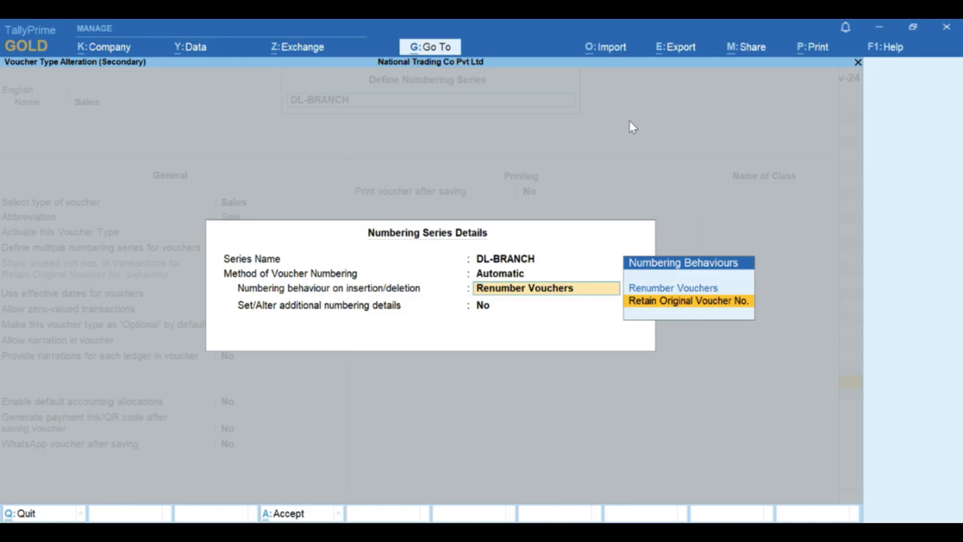
key("Escape")
key("Escape")
key("Return")
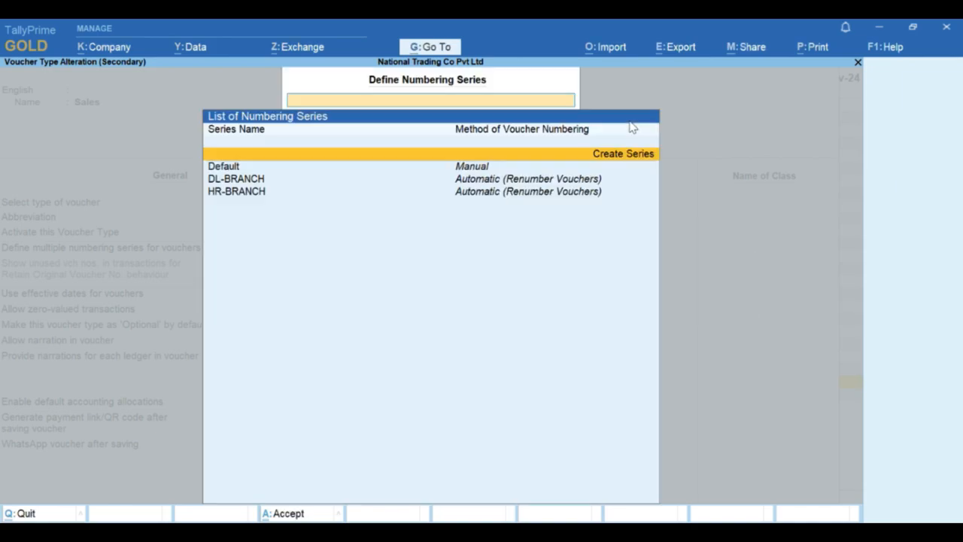
key("Escape")
key("Escape")
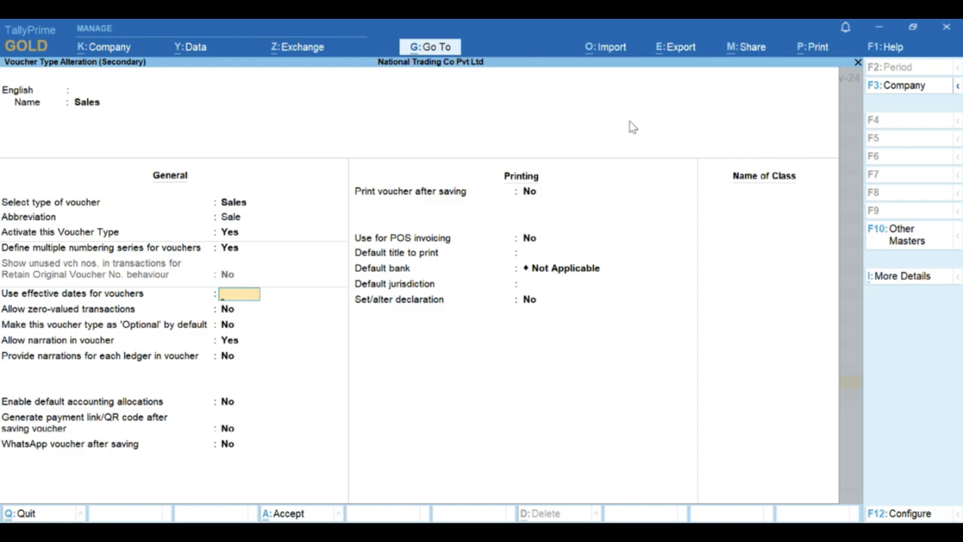
Quit the Sales voucher type alteration without saving and return to the Gateway of Tally
key("Escape")
key("Return")
key("Escape")
key("Escape")
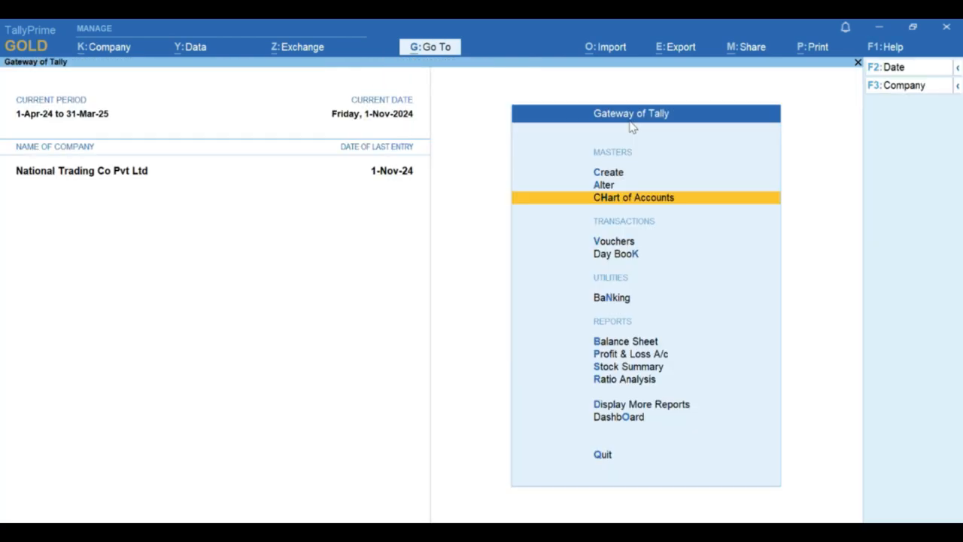
key("Escape")
key("Escape")
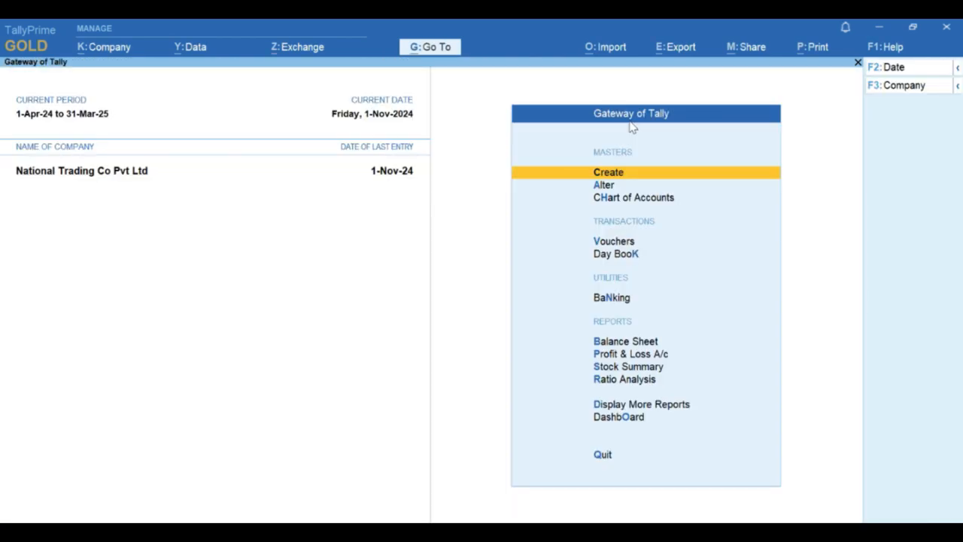